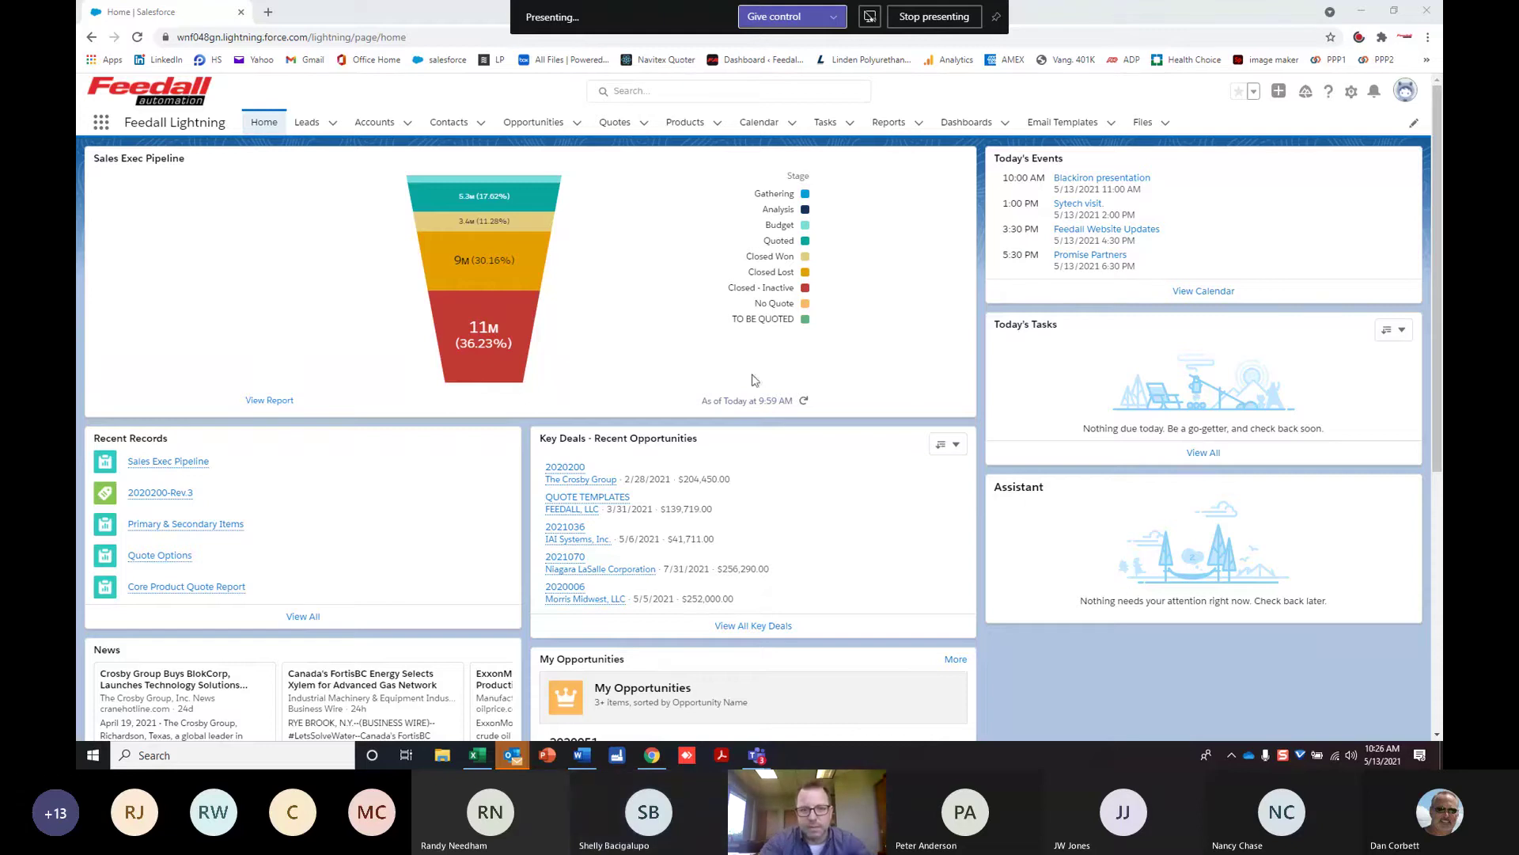
# Open The Crosby Group's opportunity from the key deals and review its details, application information, opportunity score and stage history.
pyautogui.moveTo(574, 470)
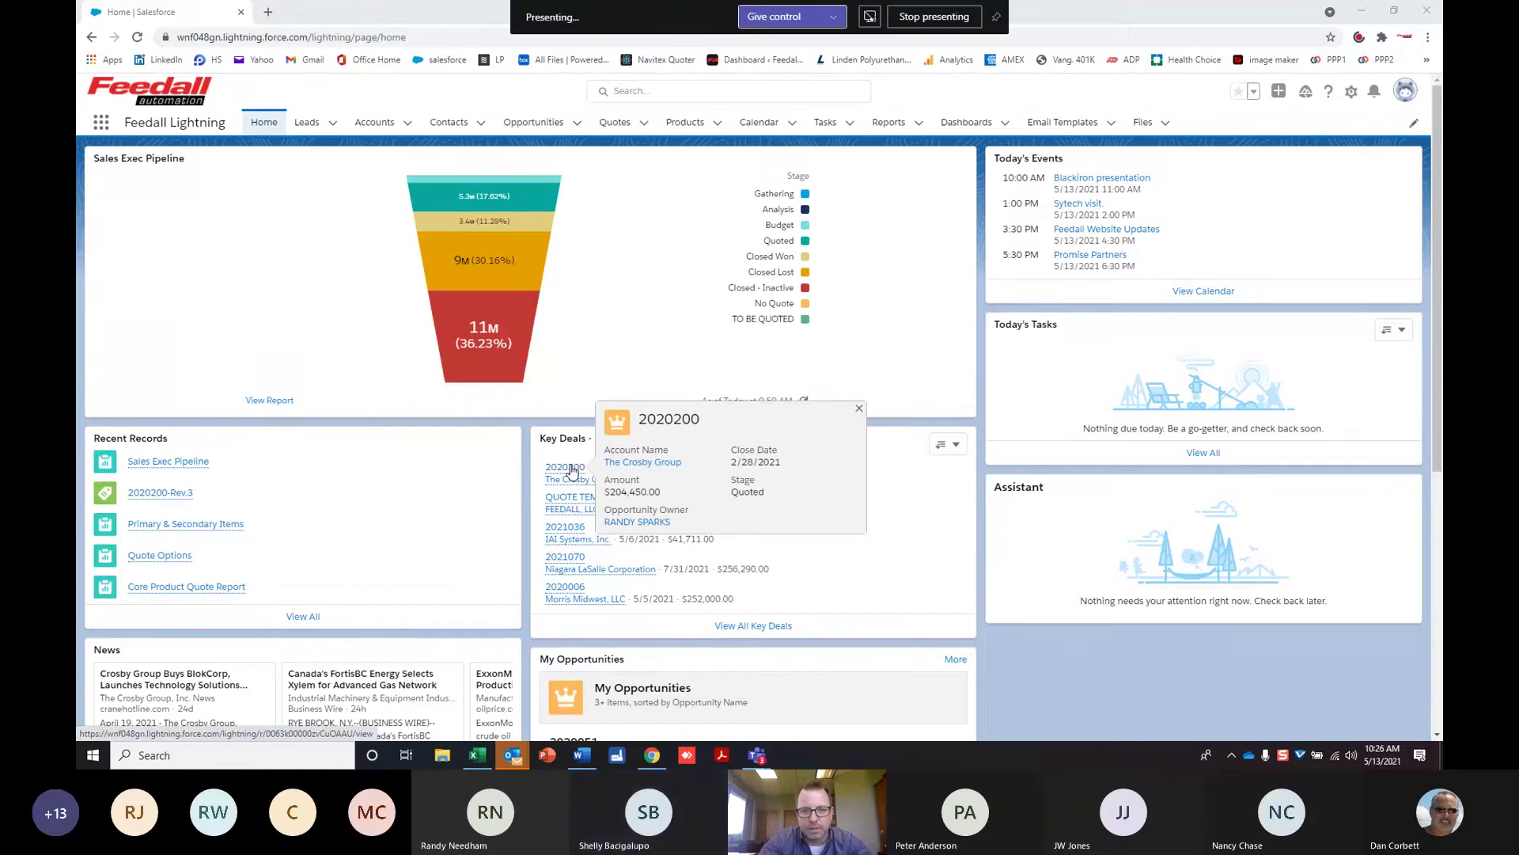
pyautogui.click(574, 470)
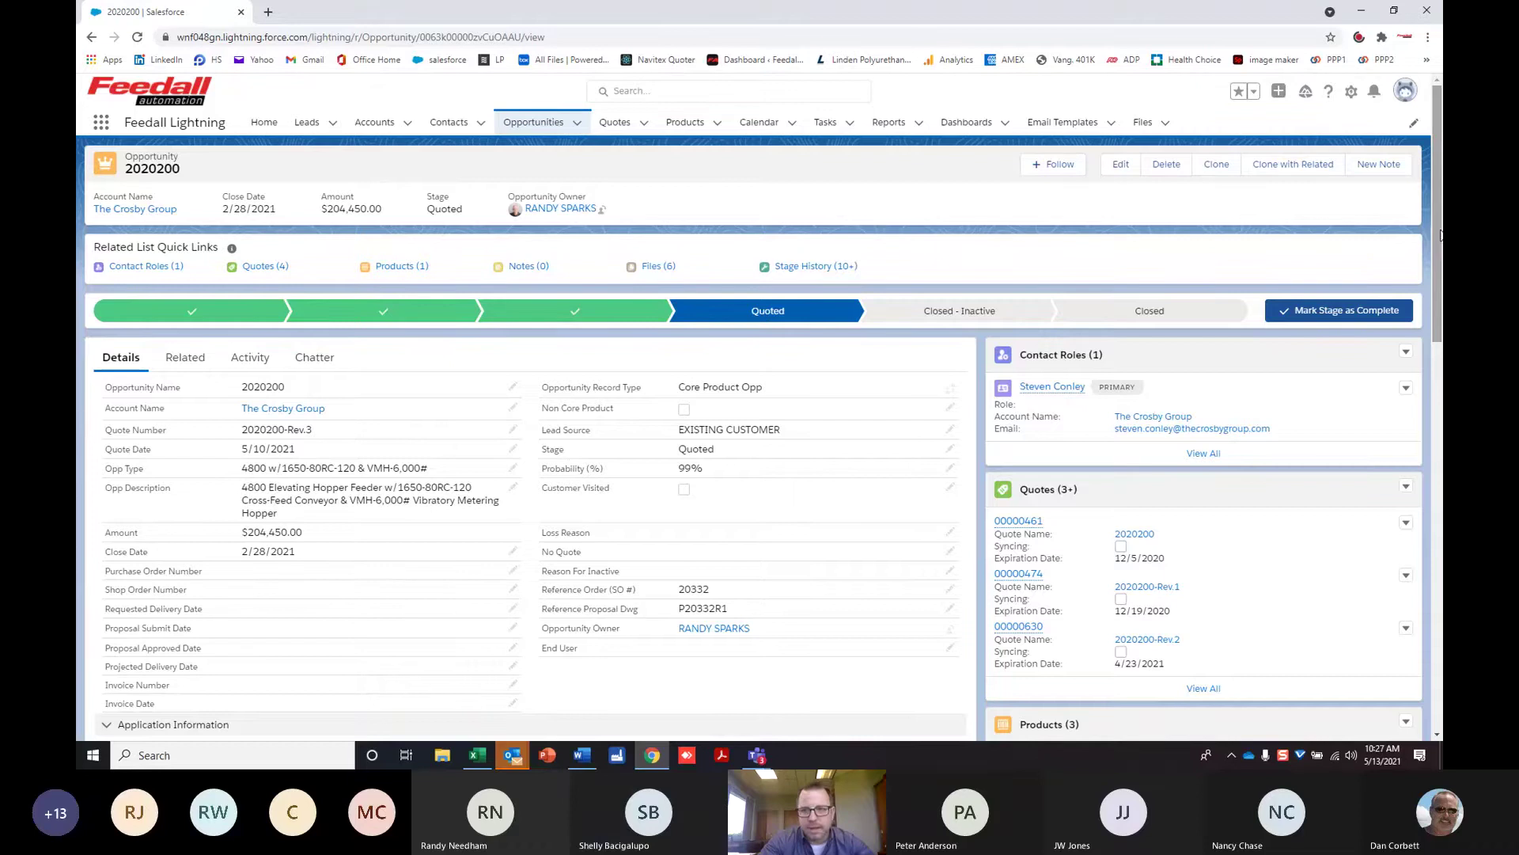
pyautogui.moveTo(1442, 233); pyautogui.dragTo(1442, 266)
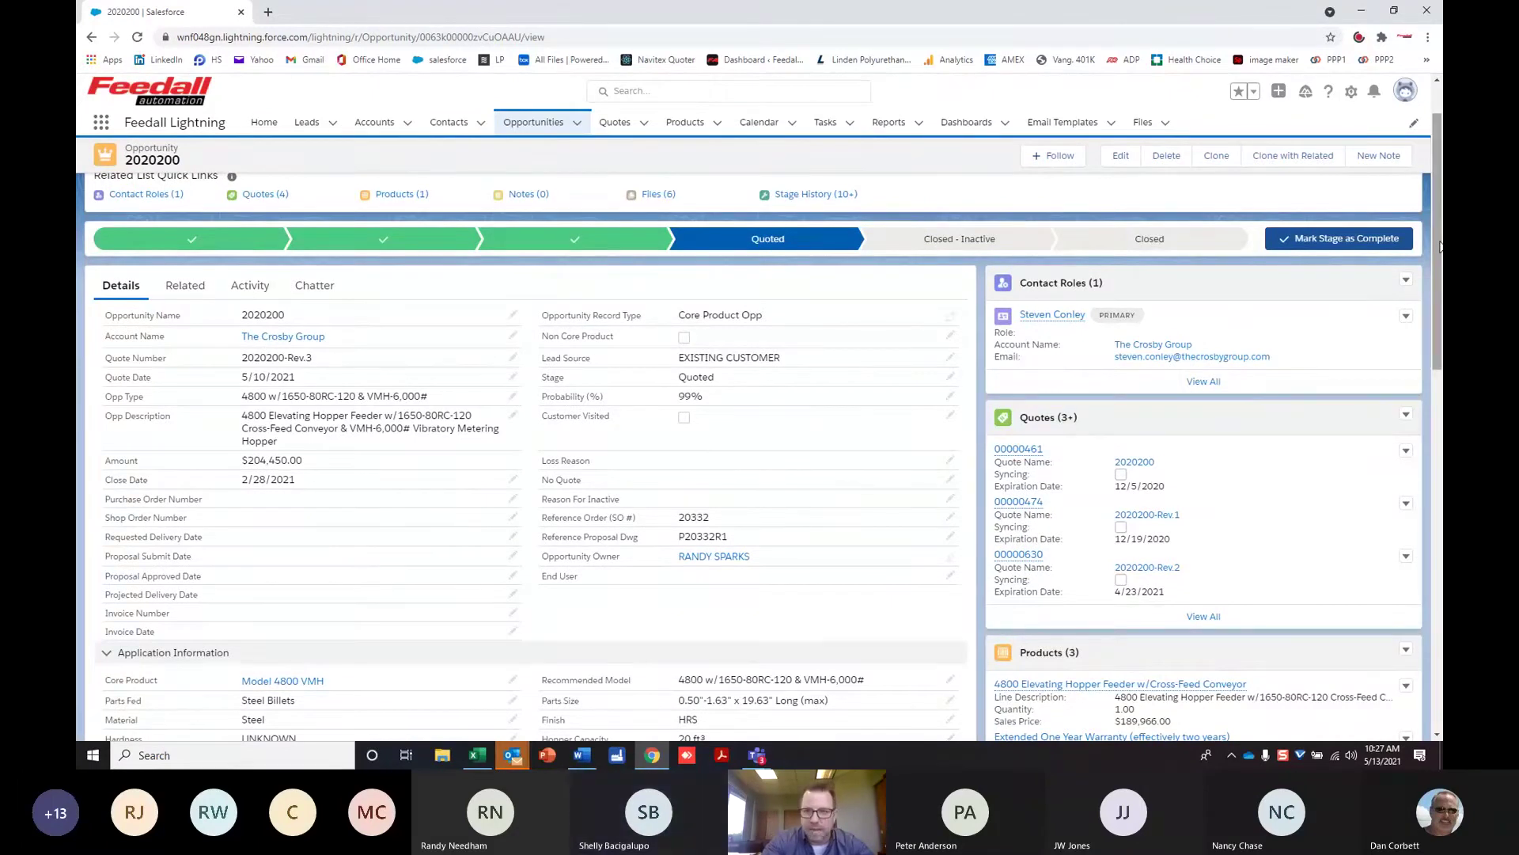
pyautogui.scroll(-5, 1439, 248)
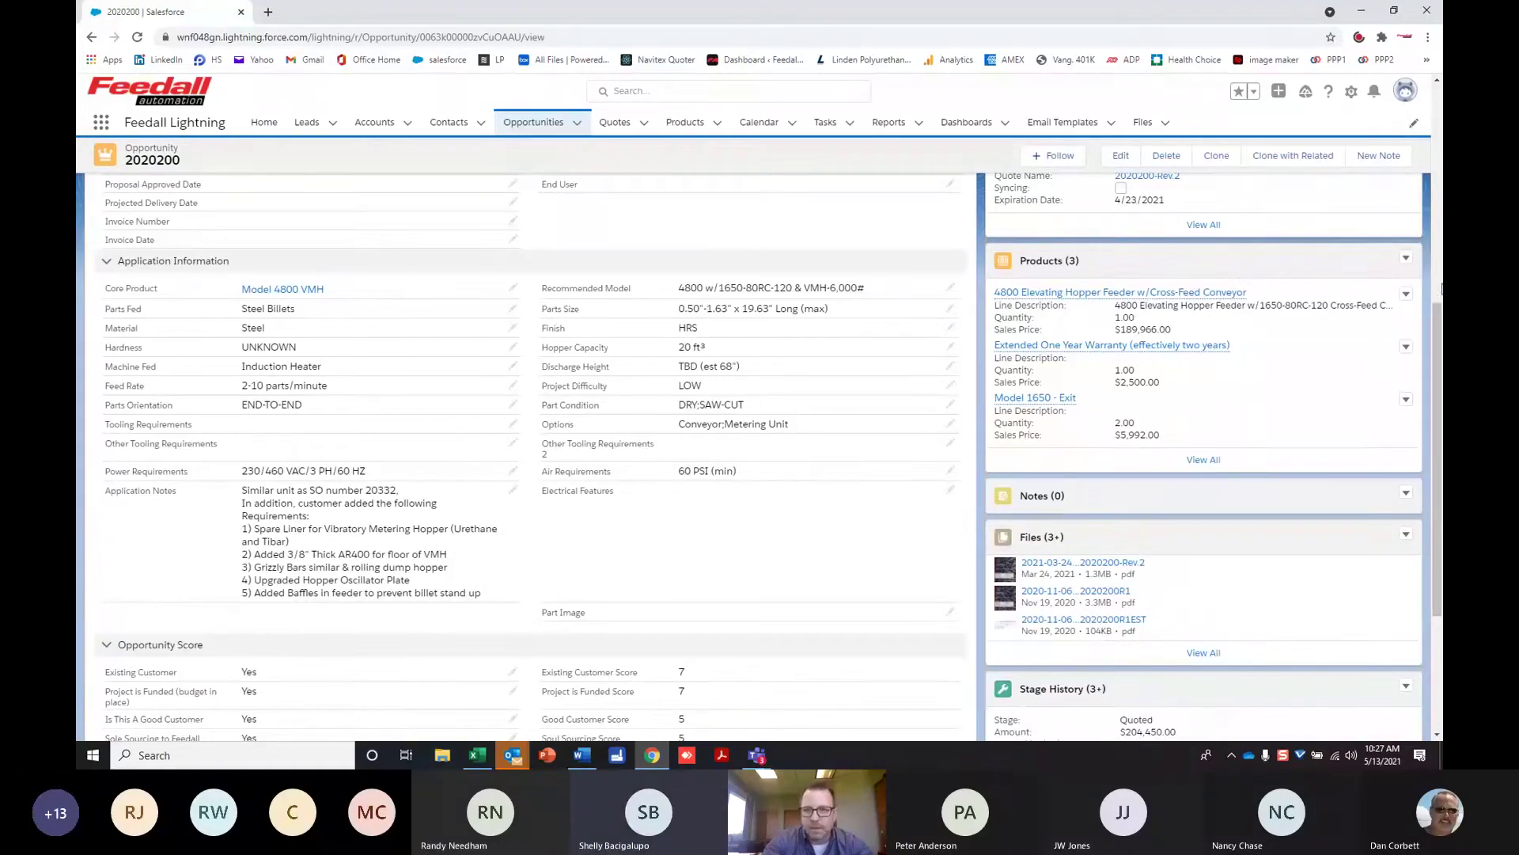
pyautogui.moveTo(1442, 317); pyautogui.dragTo(1442, 423)
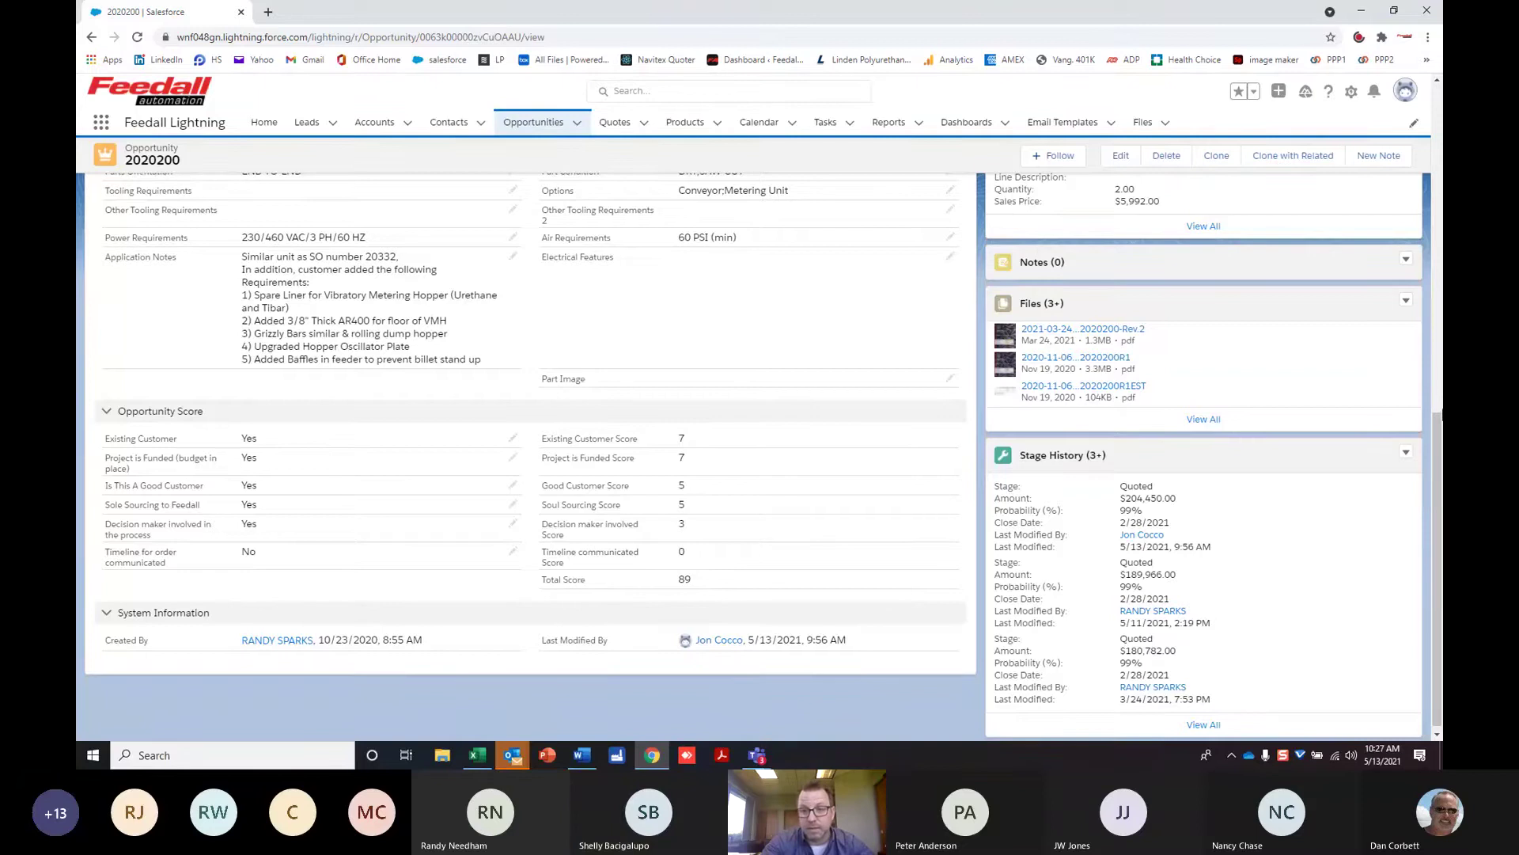
pyautogui.scroll(1, 1441, 438)
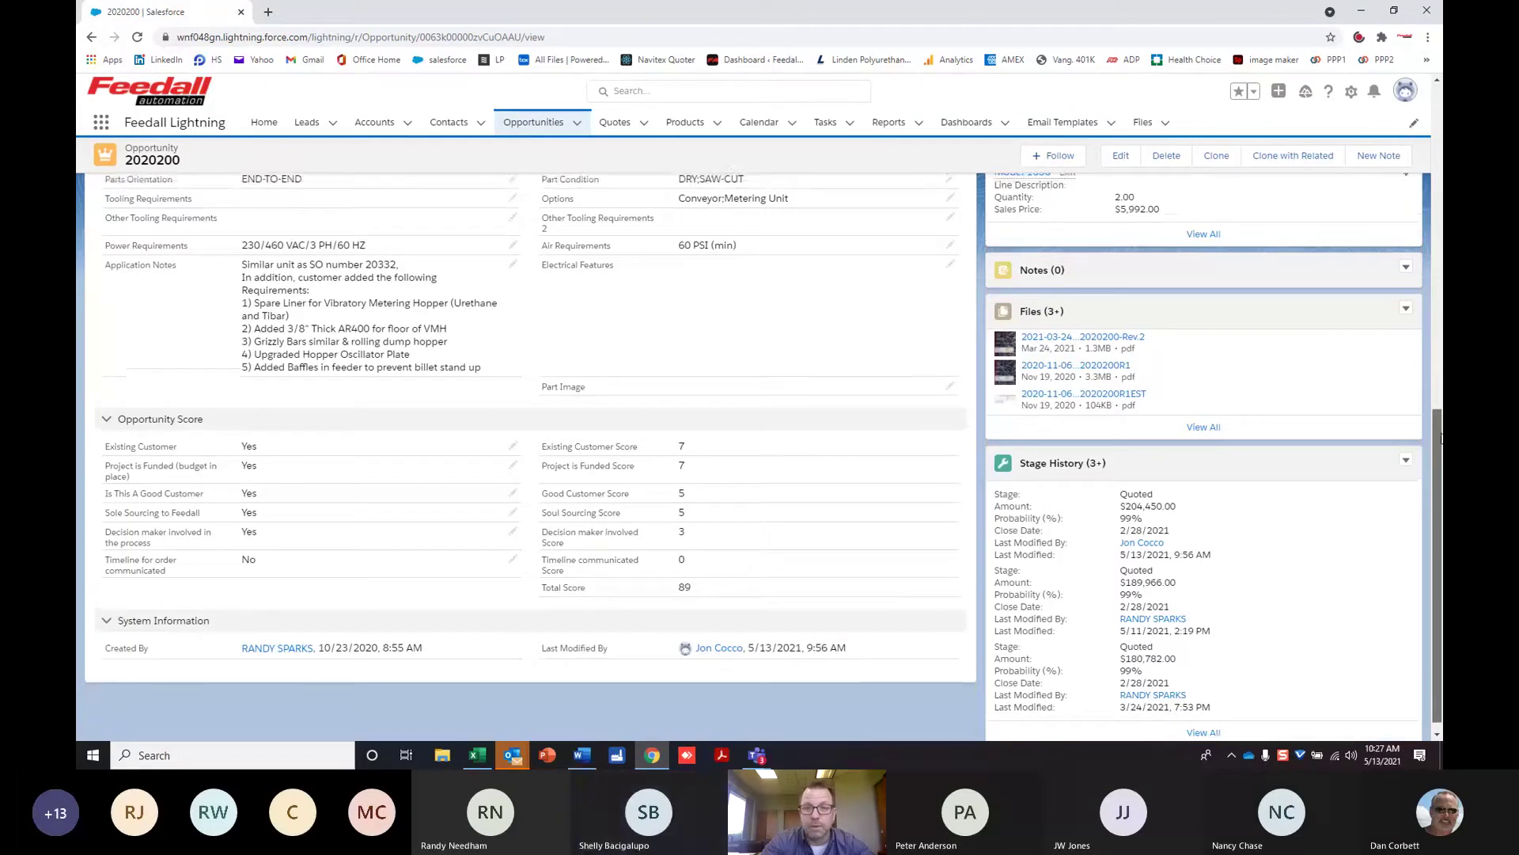
pyautogui.moveTo(1440, 438); pyautogui.dragTo(1441, 136)
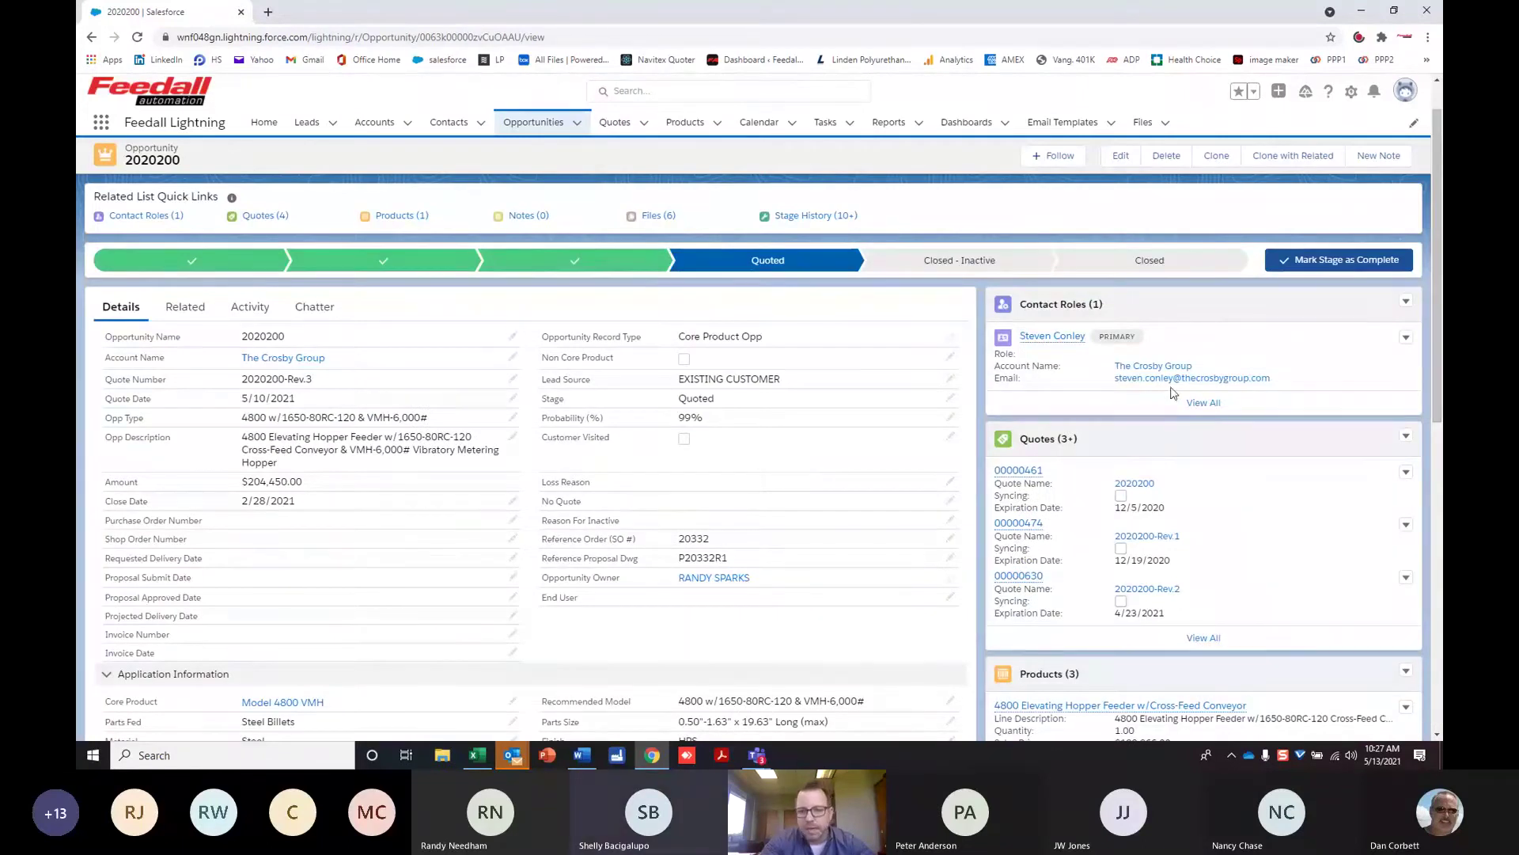
# Open the Rev.3 quote from the opportunity's full list of quotes.
pyautogui.click(1205, 637)
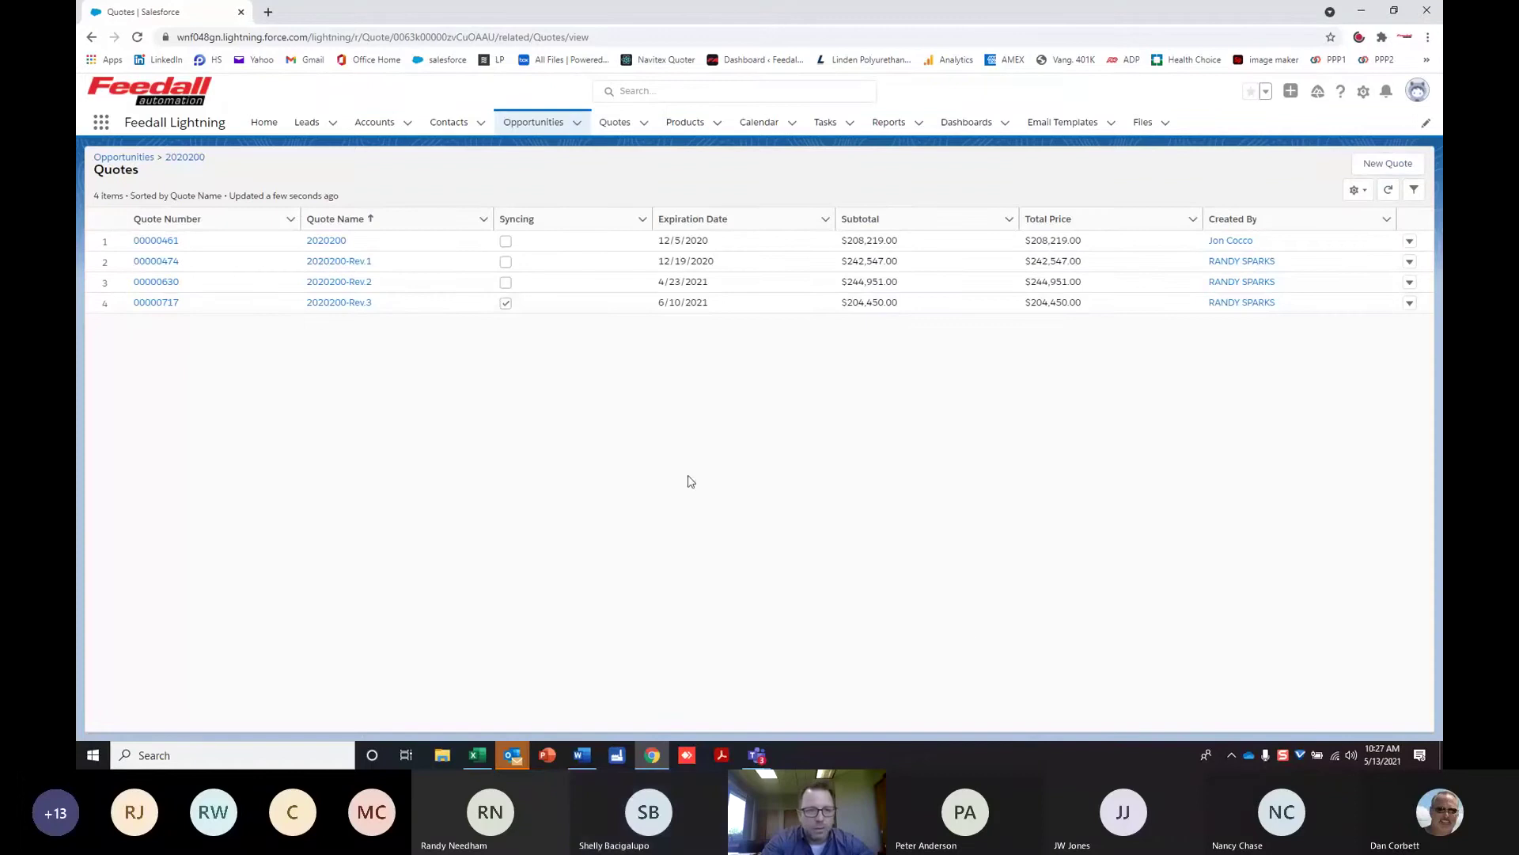
pyautogui.click(164, 304)
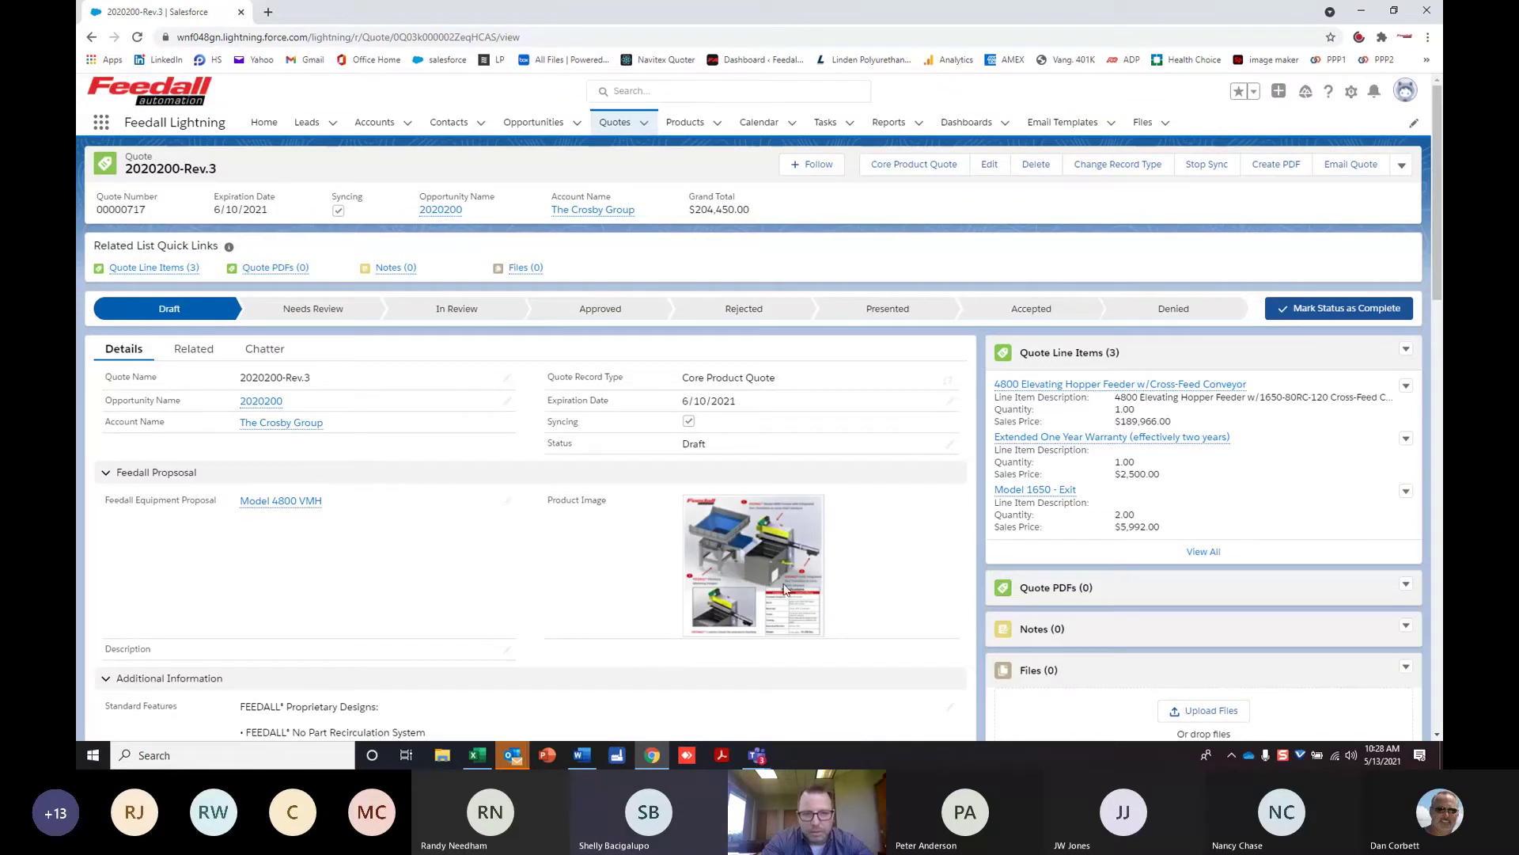
pyautogui.moveTo(1438, 267)
pyautogui.mouseDown()
pyautogui.moveTo(1441, 572)
pyautogui.moveTo(1441, 238)
pyautogui.mouseUp()
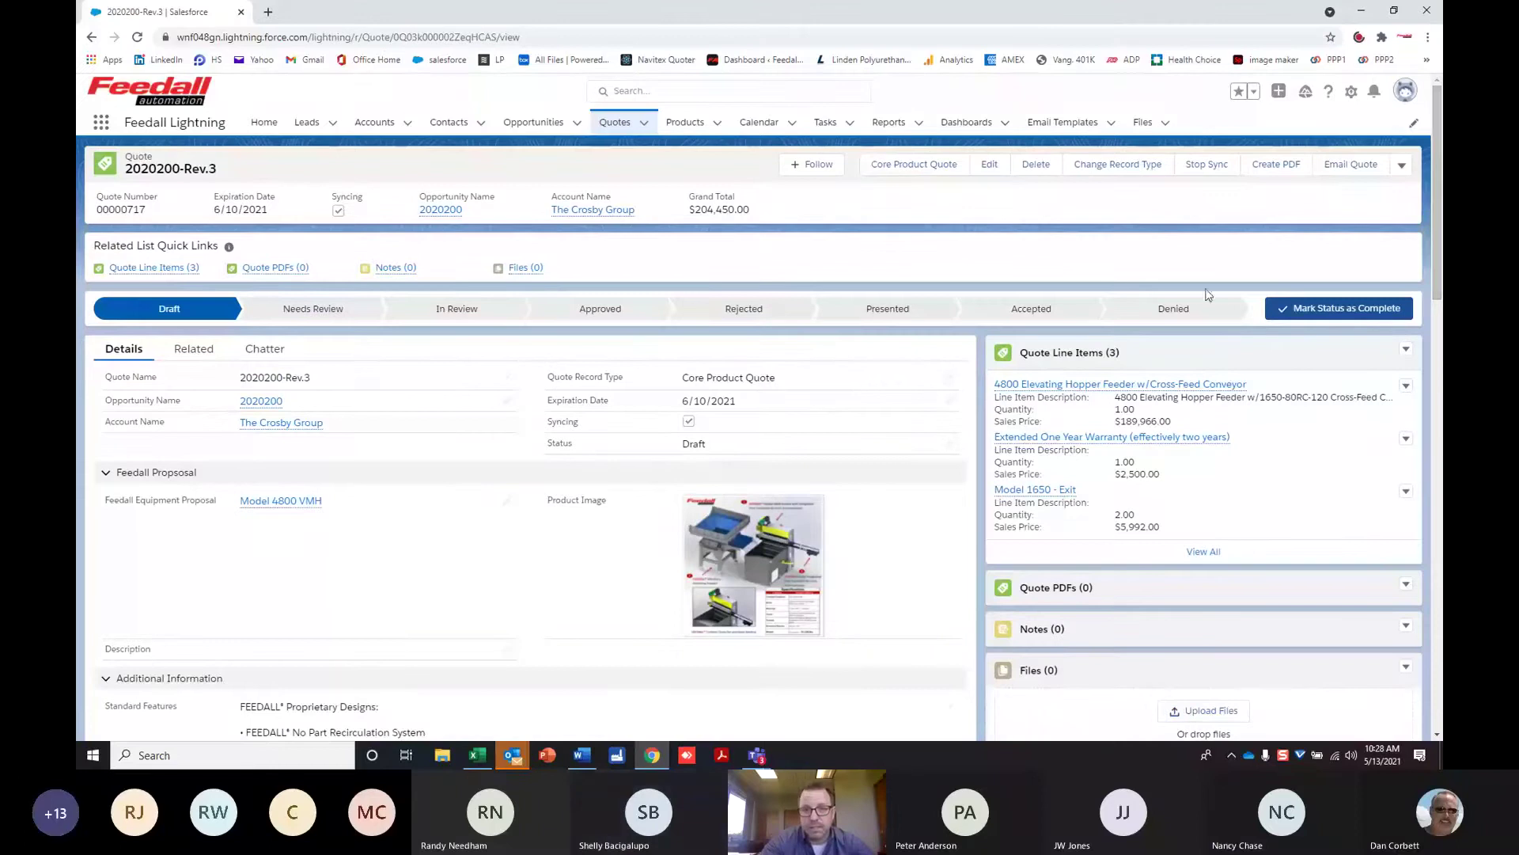
# Generate the Core Product Quote with Conga Composer for the related contact and open the downloaded document in Word for editing.
pyautogui.click(916, 170)
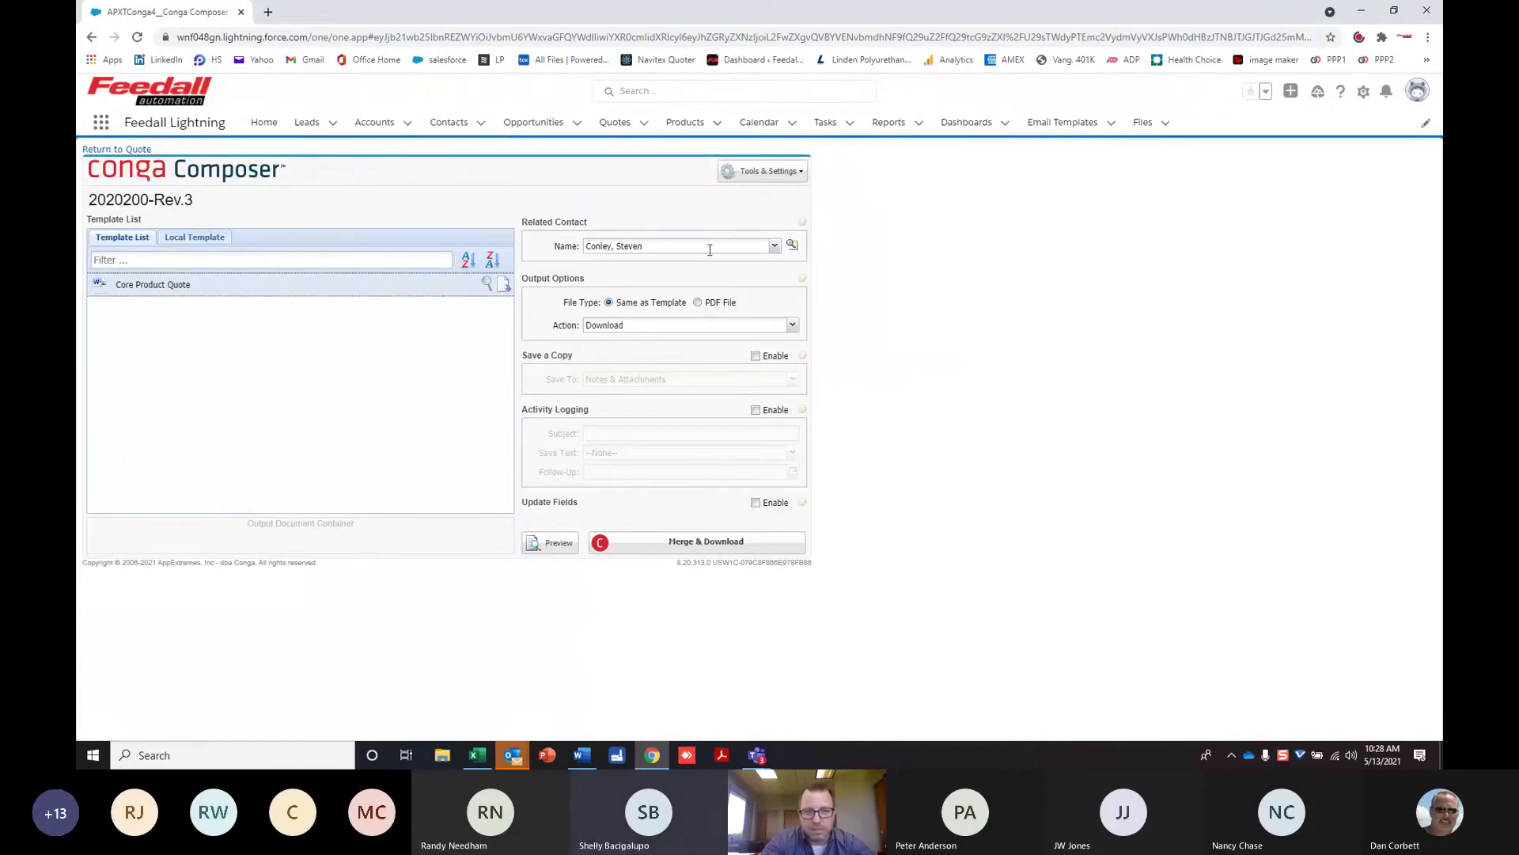
pyautogui.click(659, 543)
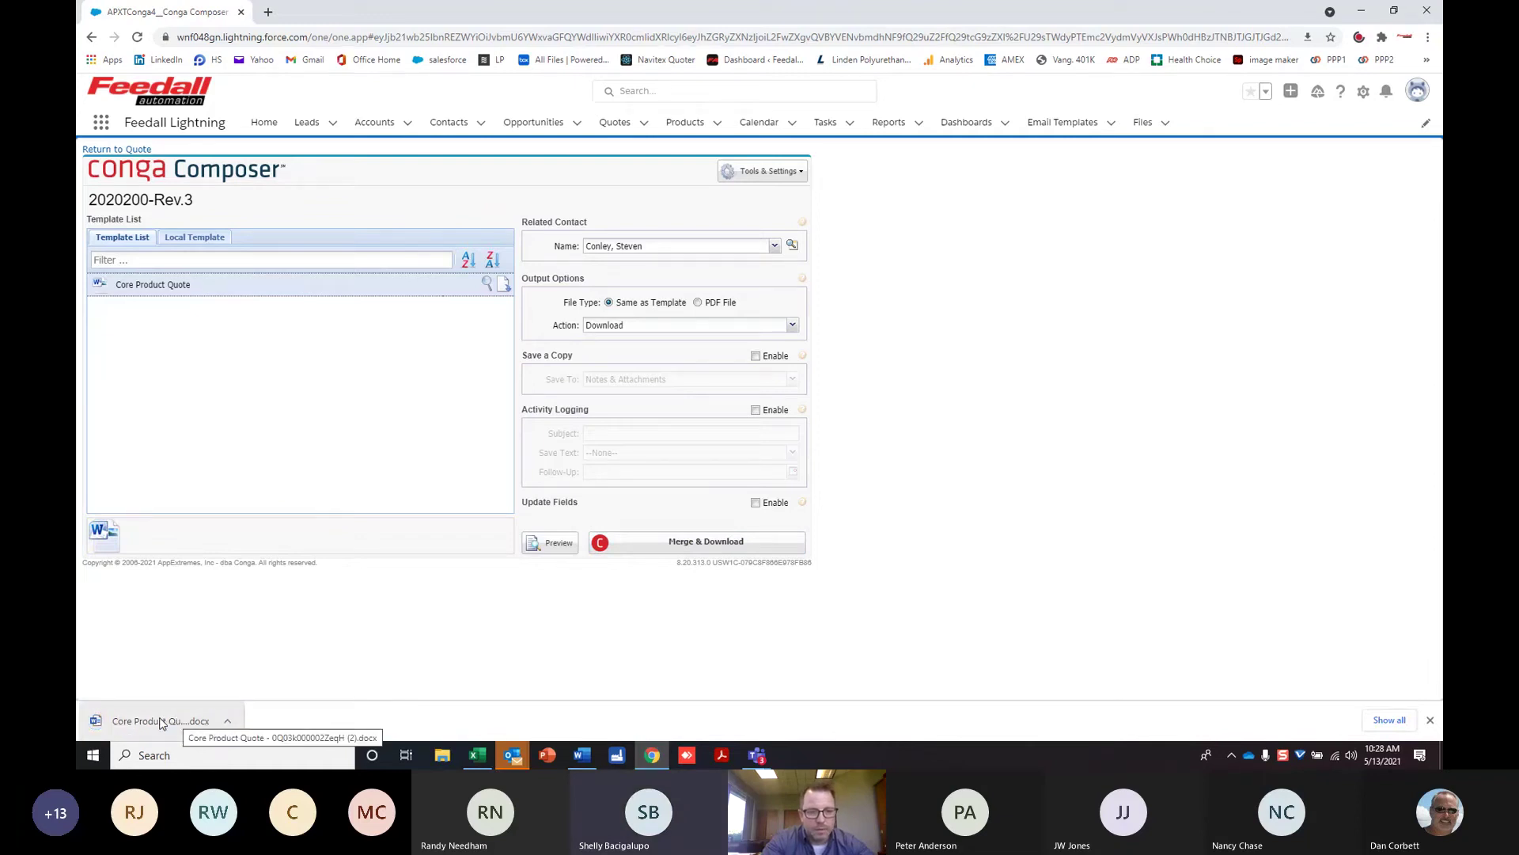
pyautogui.click(161, 721)
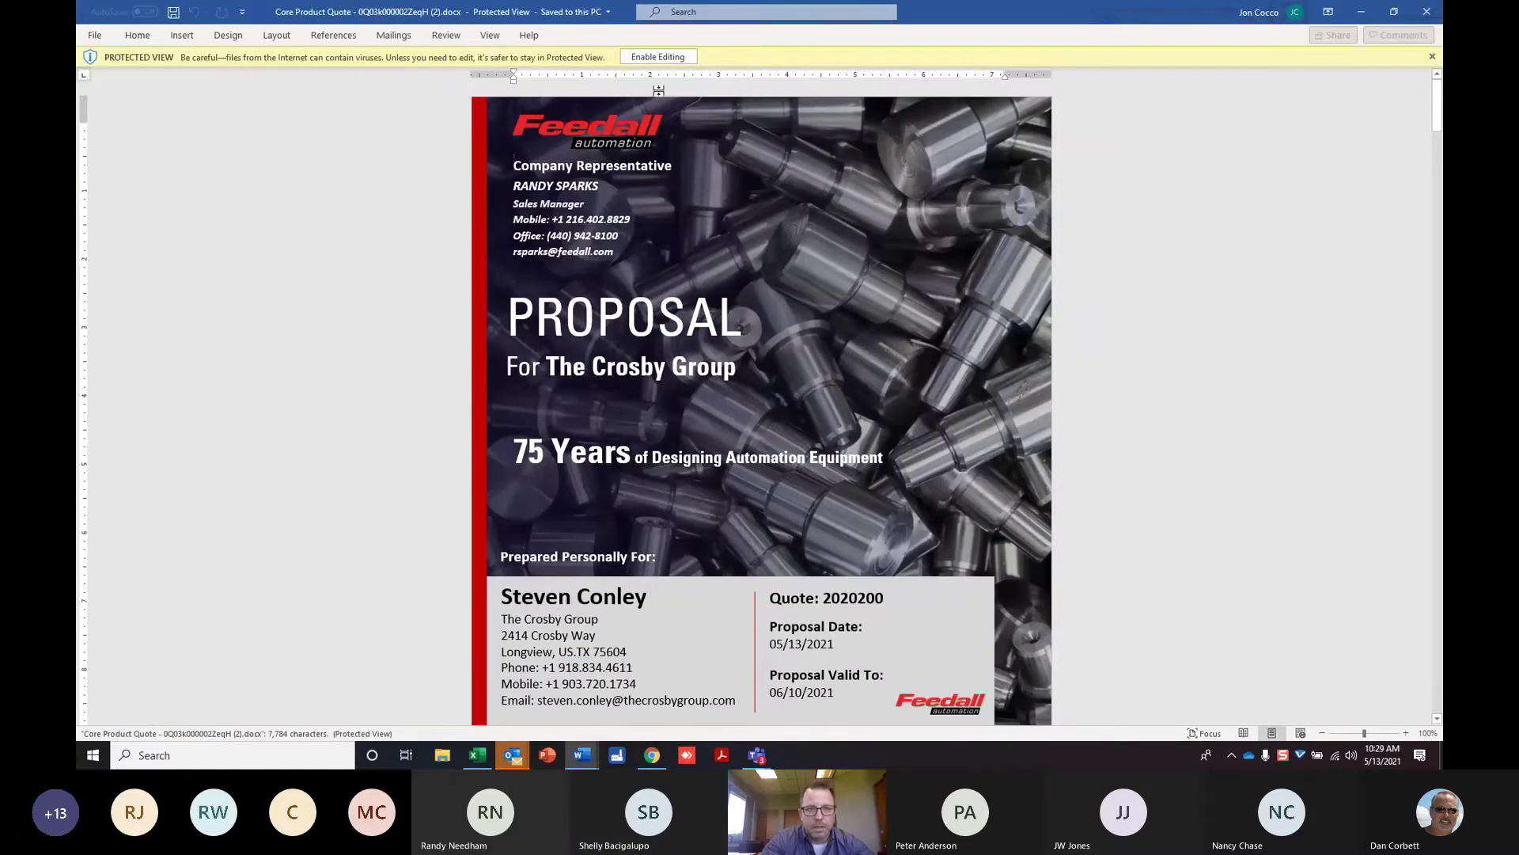
pyautogui.click(671, 57)
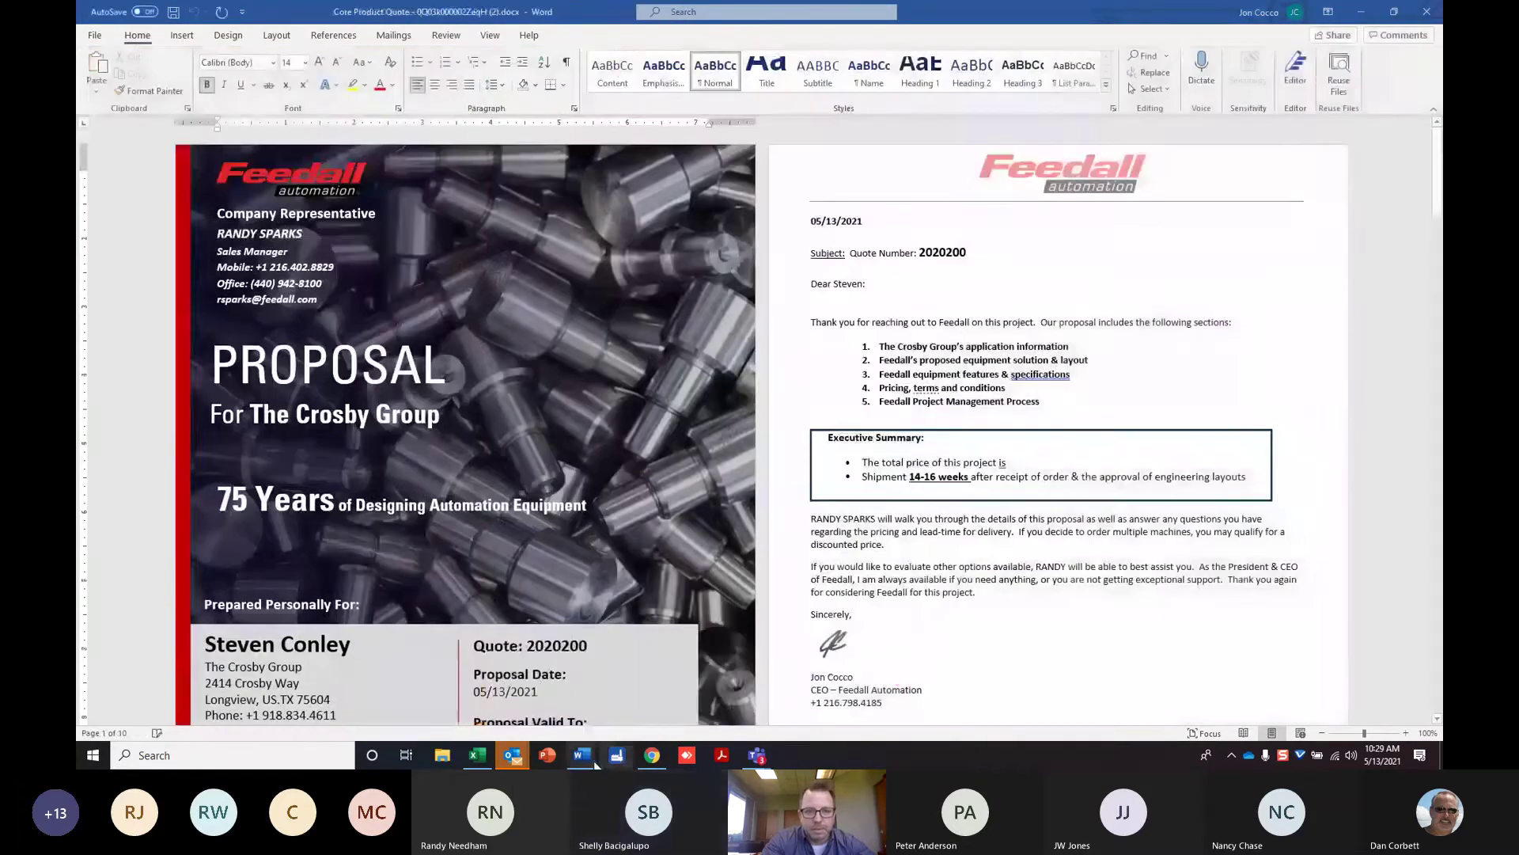
# Switch to the Word document 1 ex.docx and examine the proposal's cover page and introductory letter.
pyautogui.moveTo(587, 762)
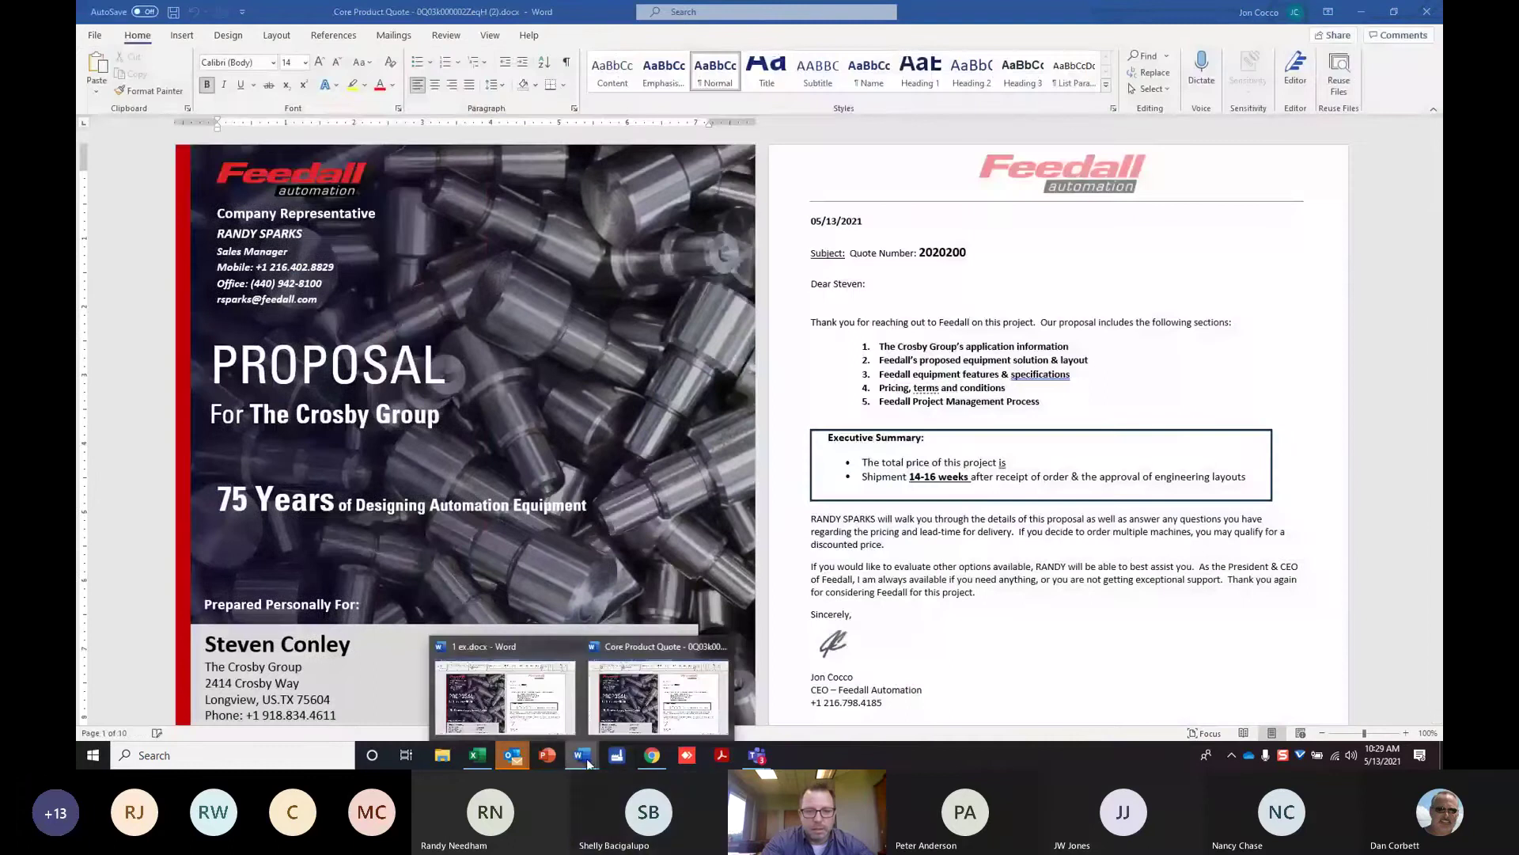
pyautogui.click(546, 701)
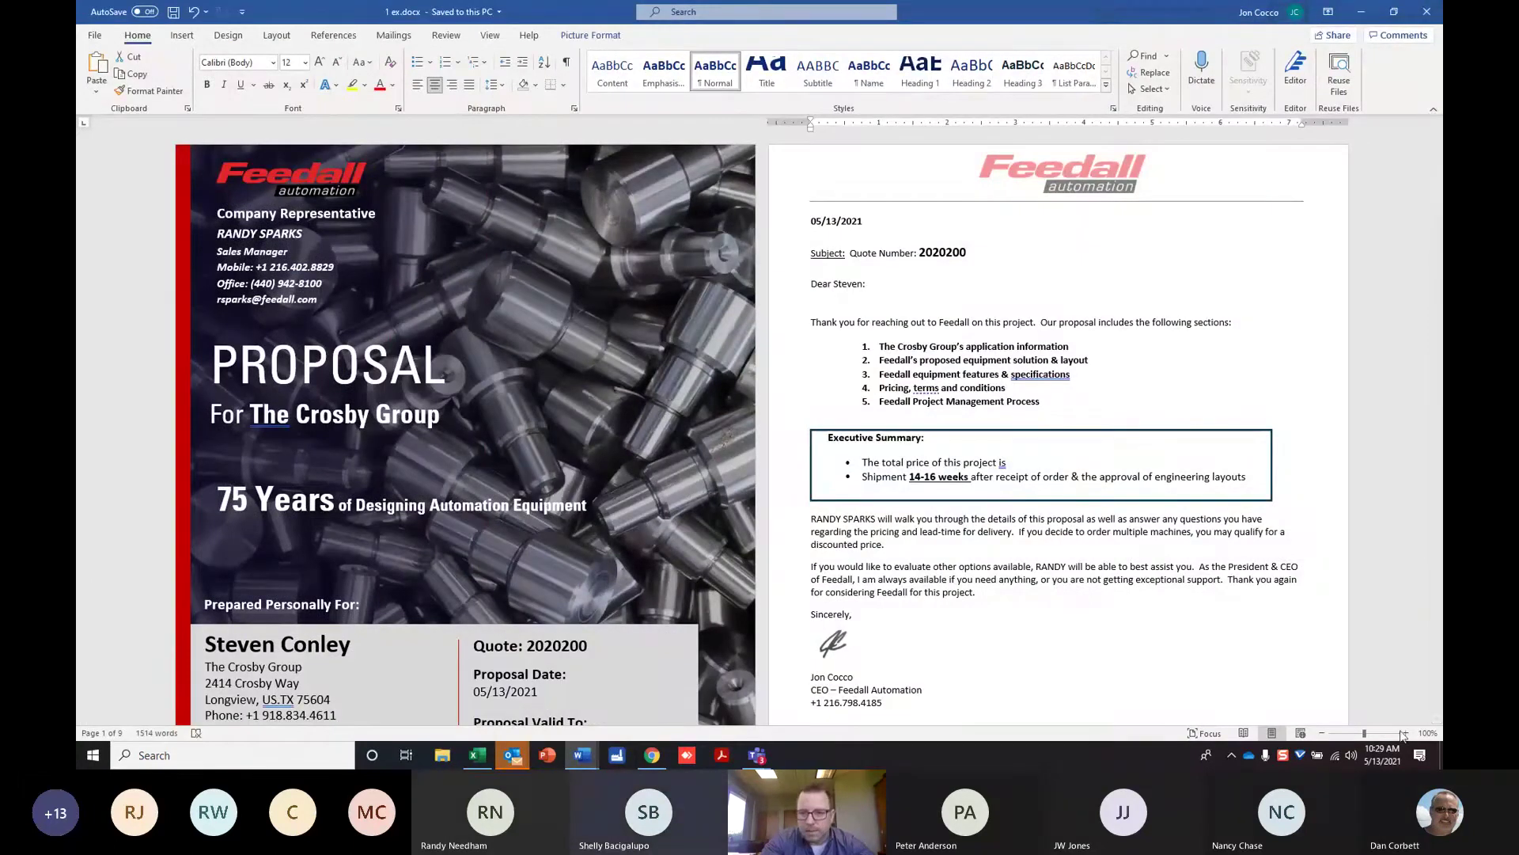
pyautogui.click(1404, 733)
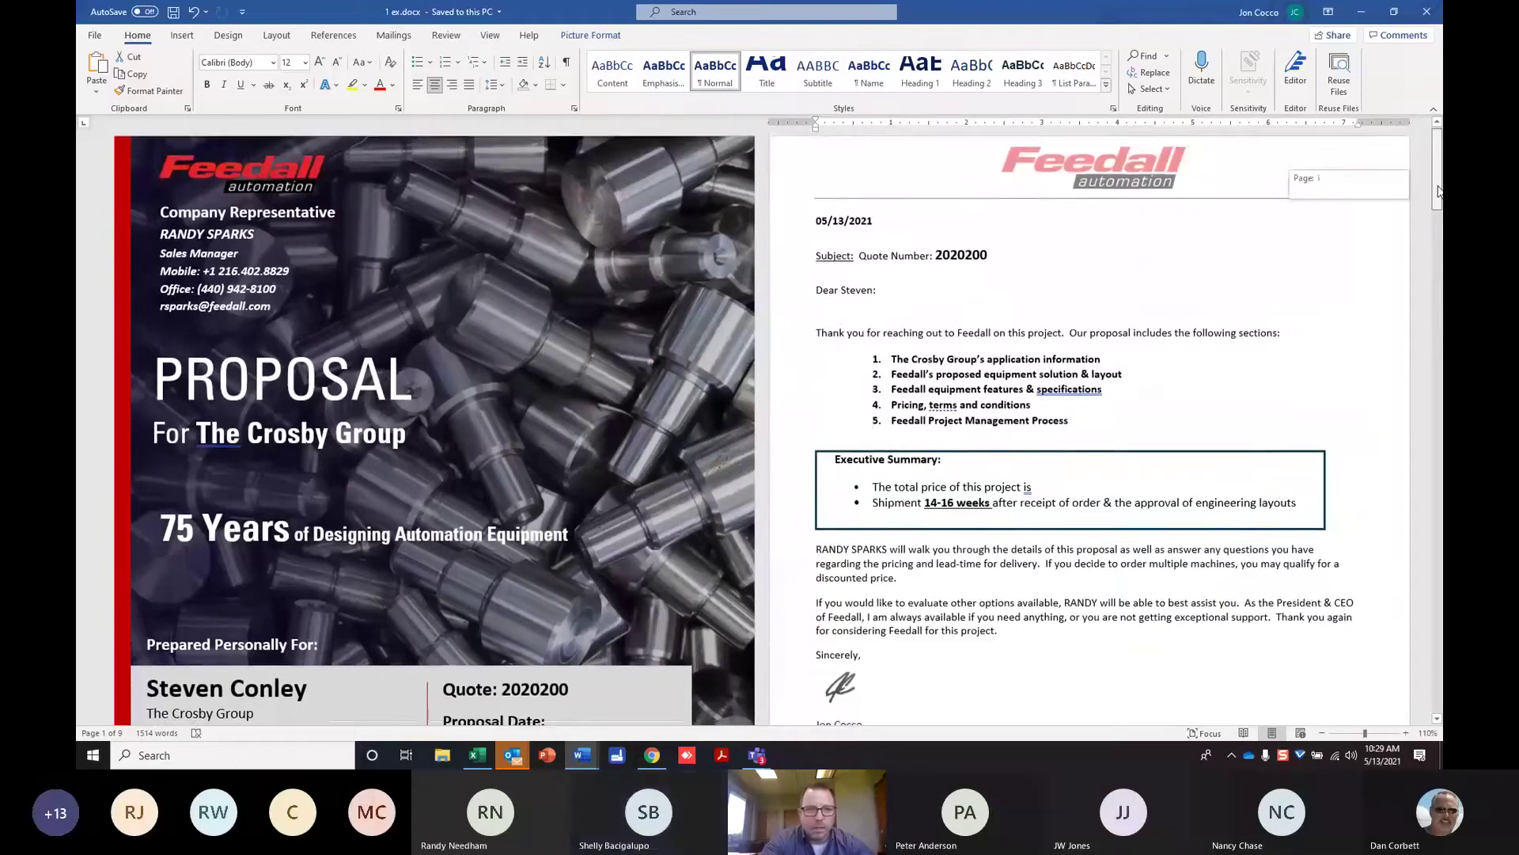
pyautogui.scroll(-1, 1440, 197)
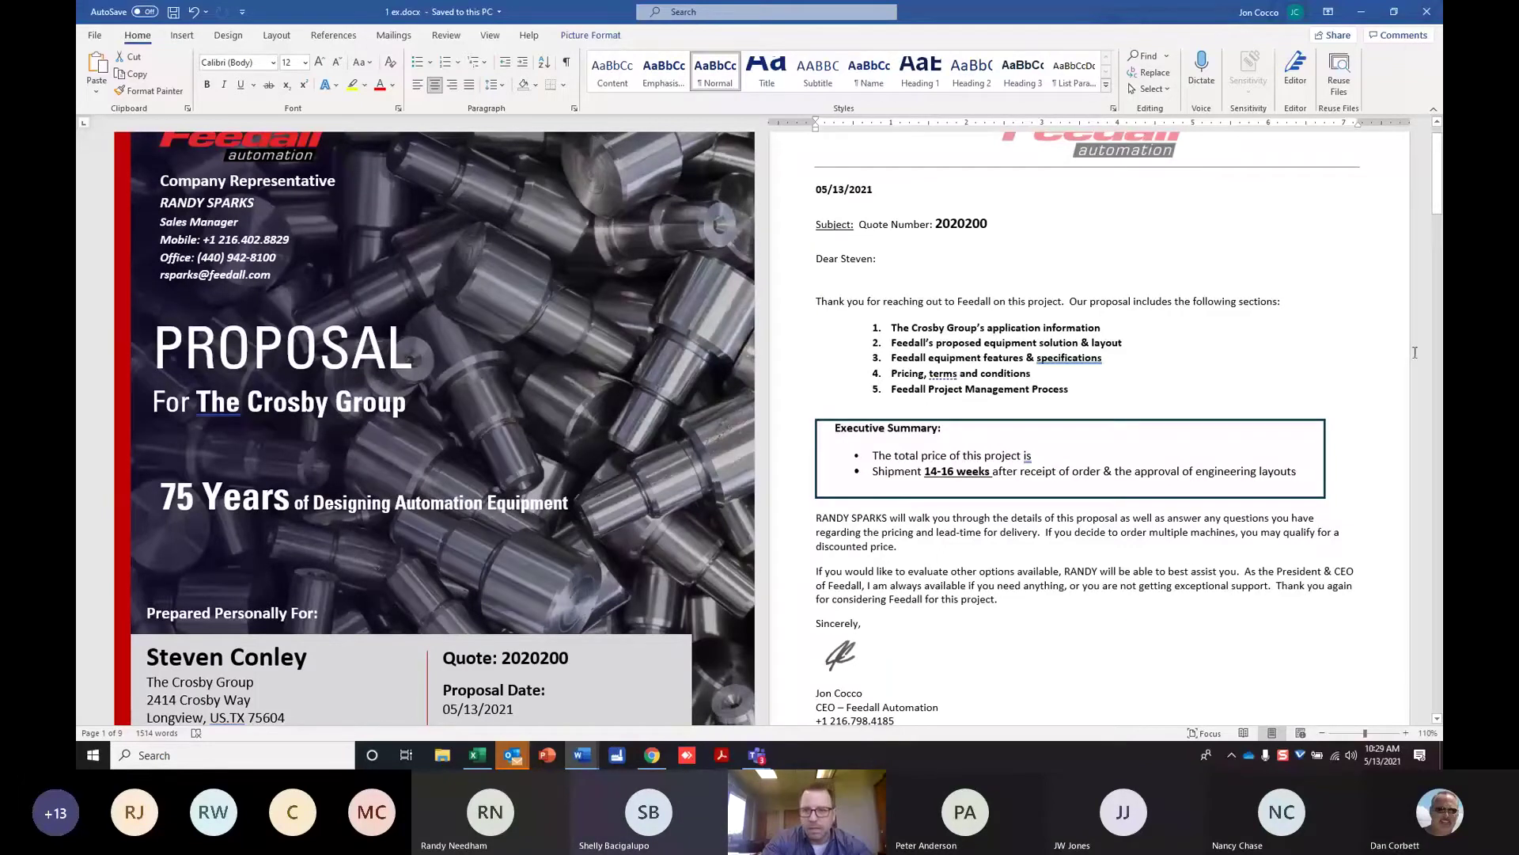
pyautogui.scroll(-3, 924, 275)
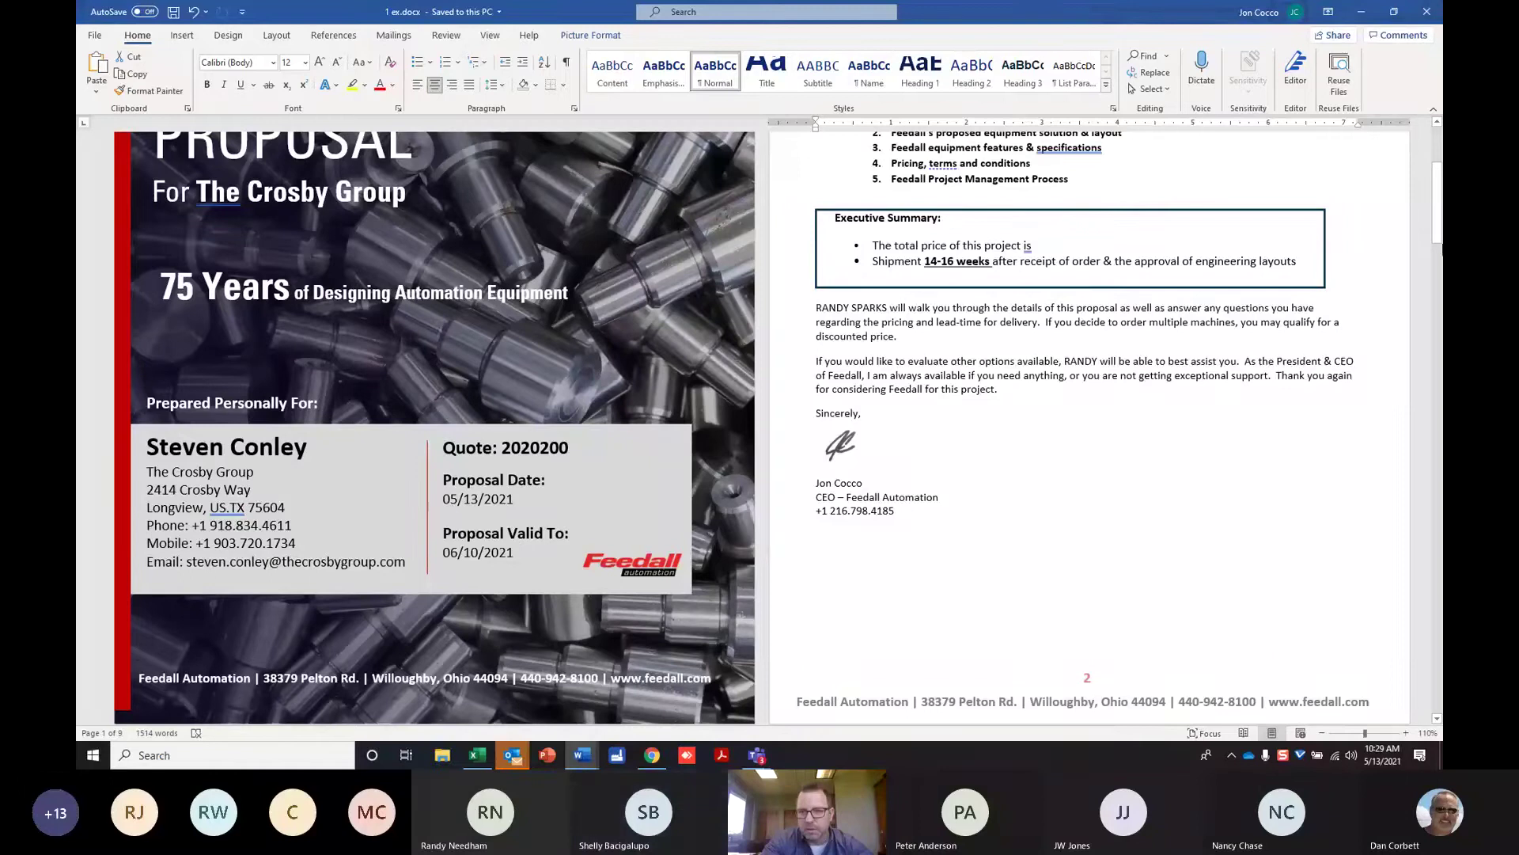
pyautogui.moveTo(1438, 239); pyautogui.dragTo(1440, 213)
pyautogui.moveTo(1440, 212); pyautogui.dragTo(1441, 225)
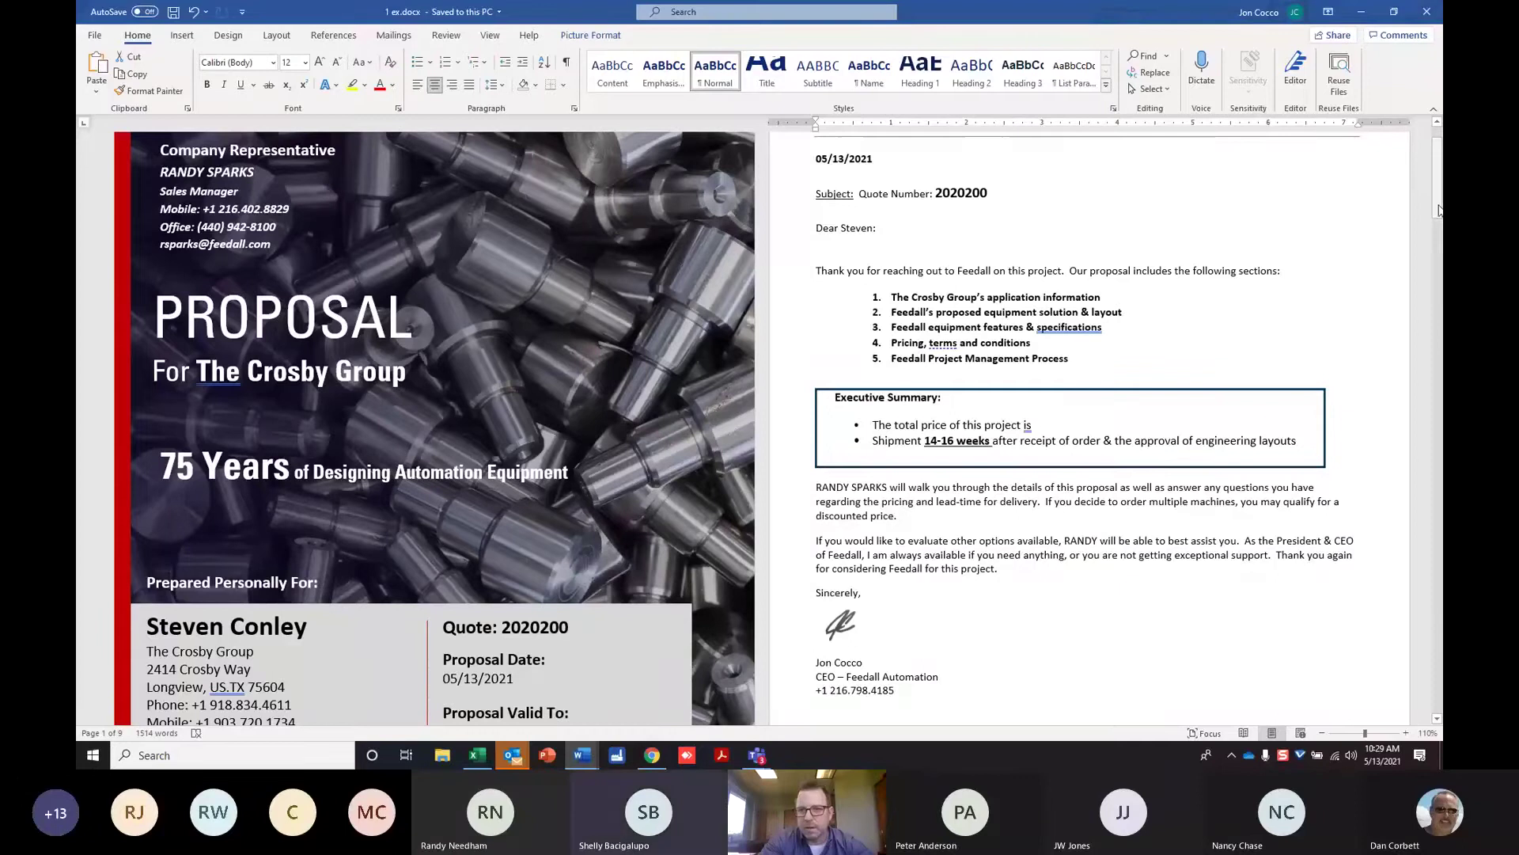
pyautogui.scroll(-1, 1266, 221)
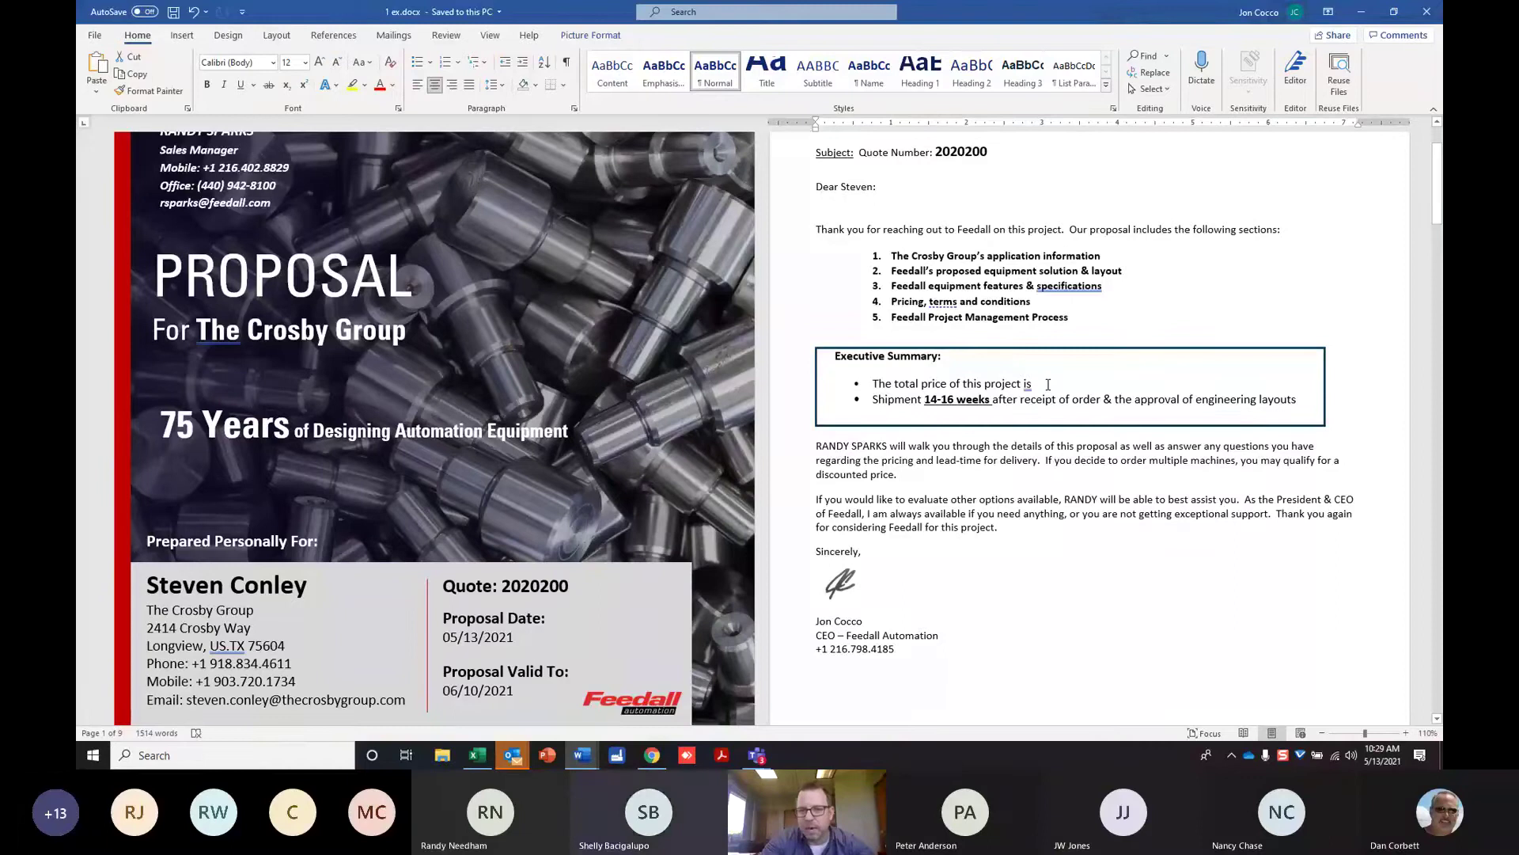
# Check the total price and shipment lines in the executive summary, as well as the customer application information section.
pyautogui.click(1094, 385)
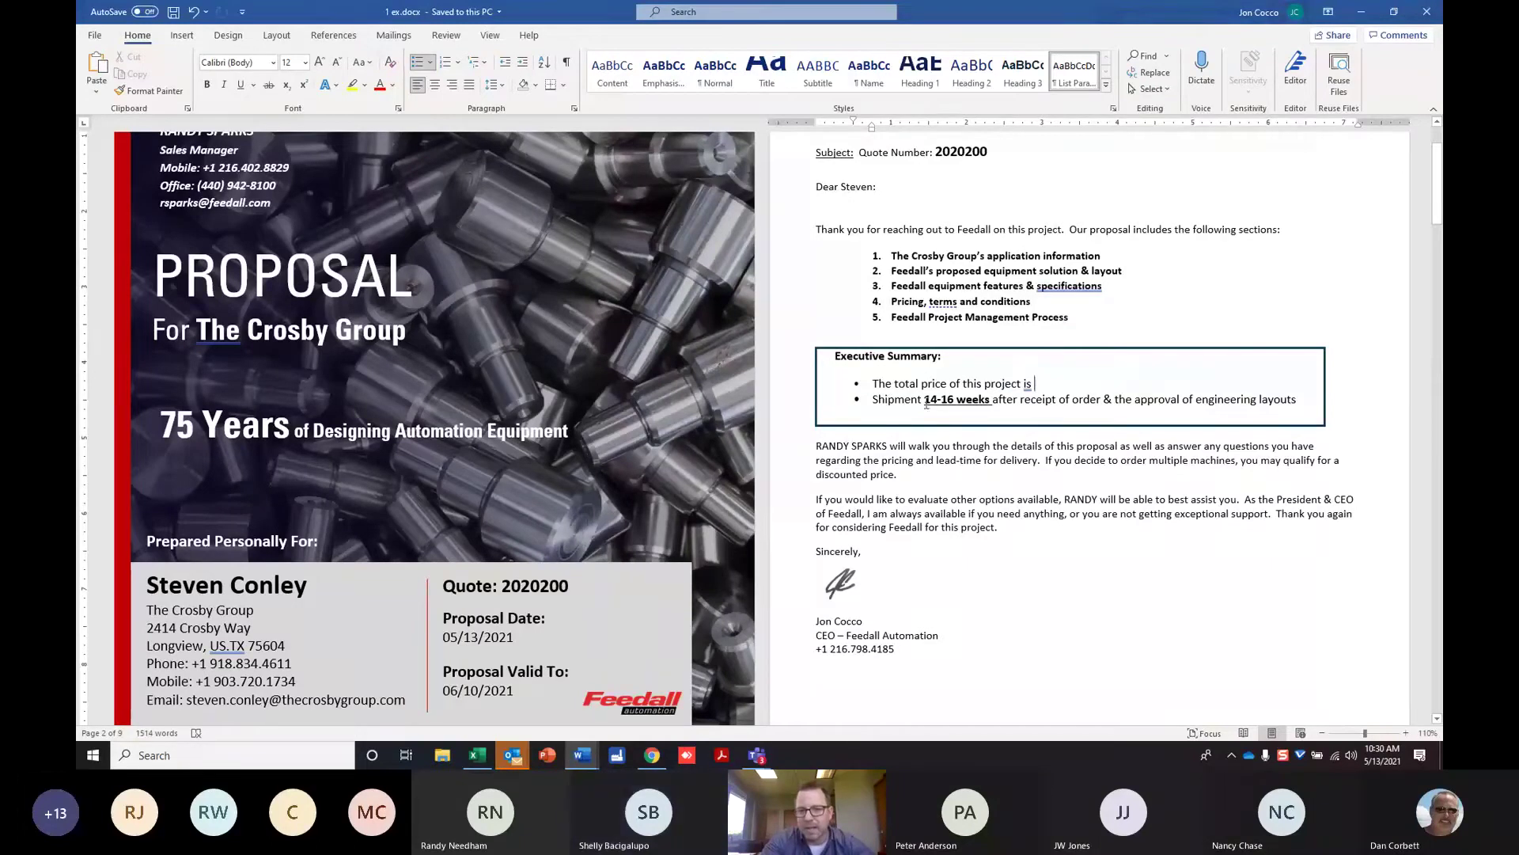
pyautogui.moveTo(926, 399); pyautogui.dragTo(956, 400)
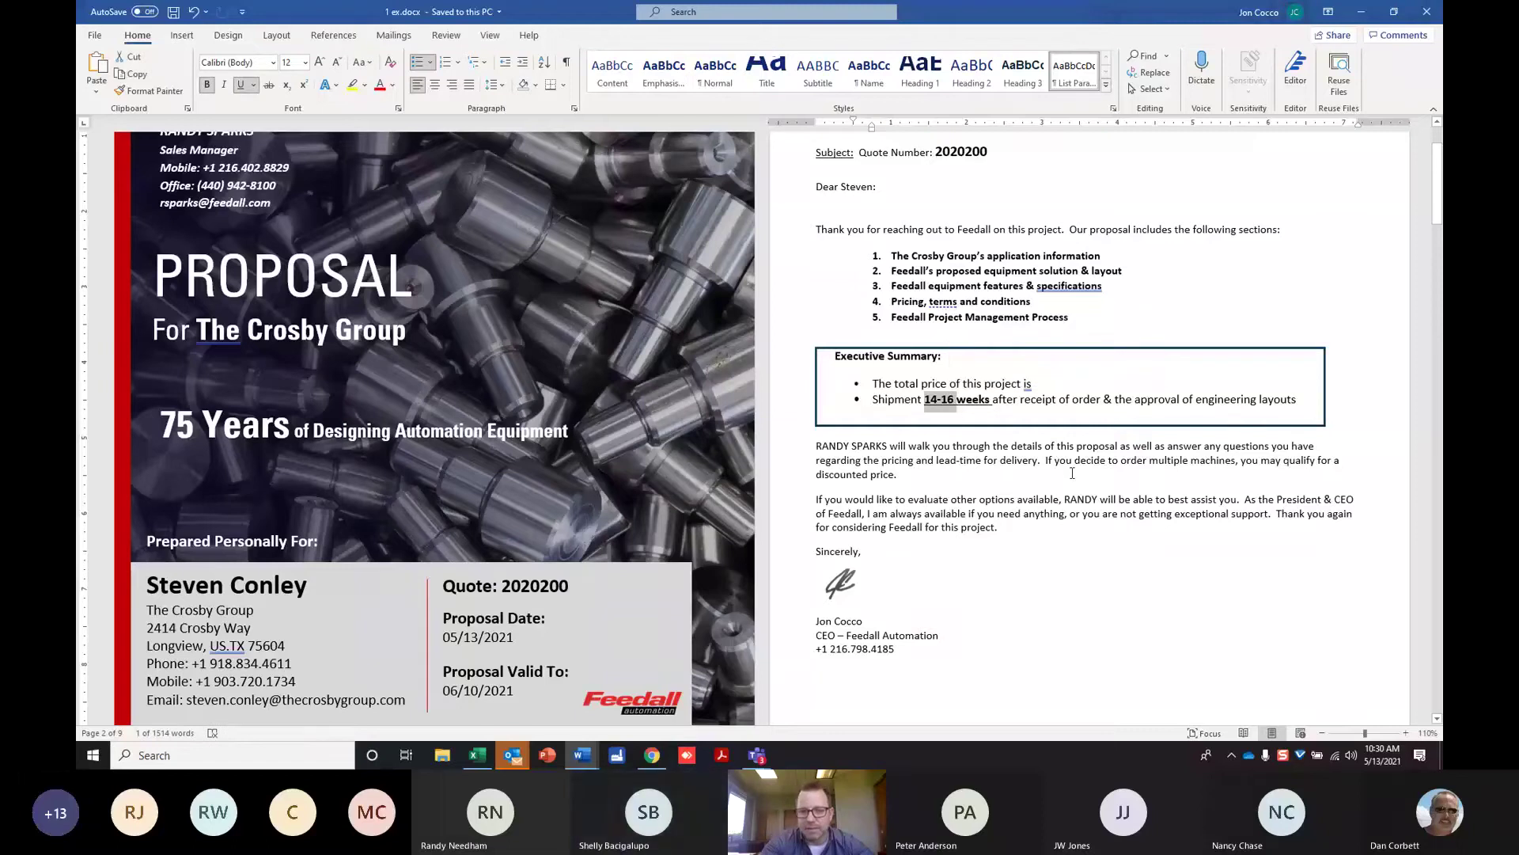
pyautogui.moveTo(1437, 183); pyautogui.dragTo(1437, 294)
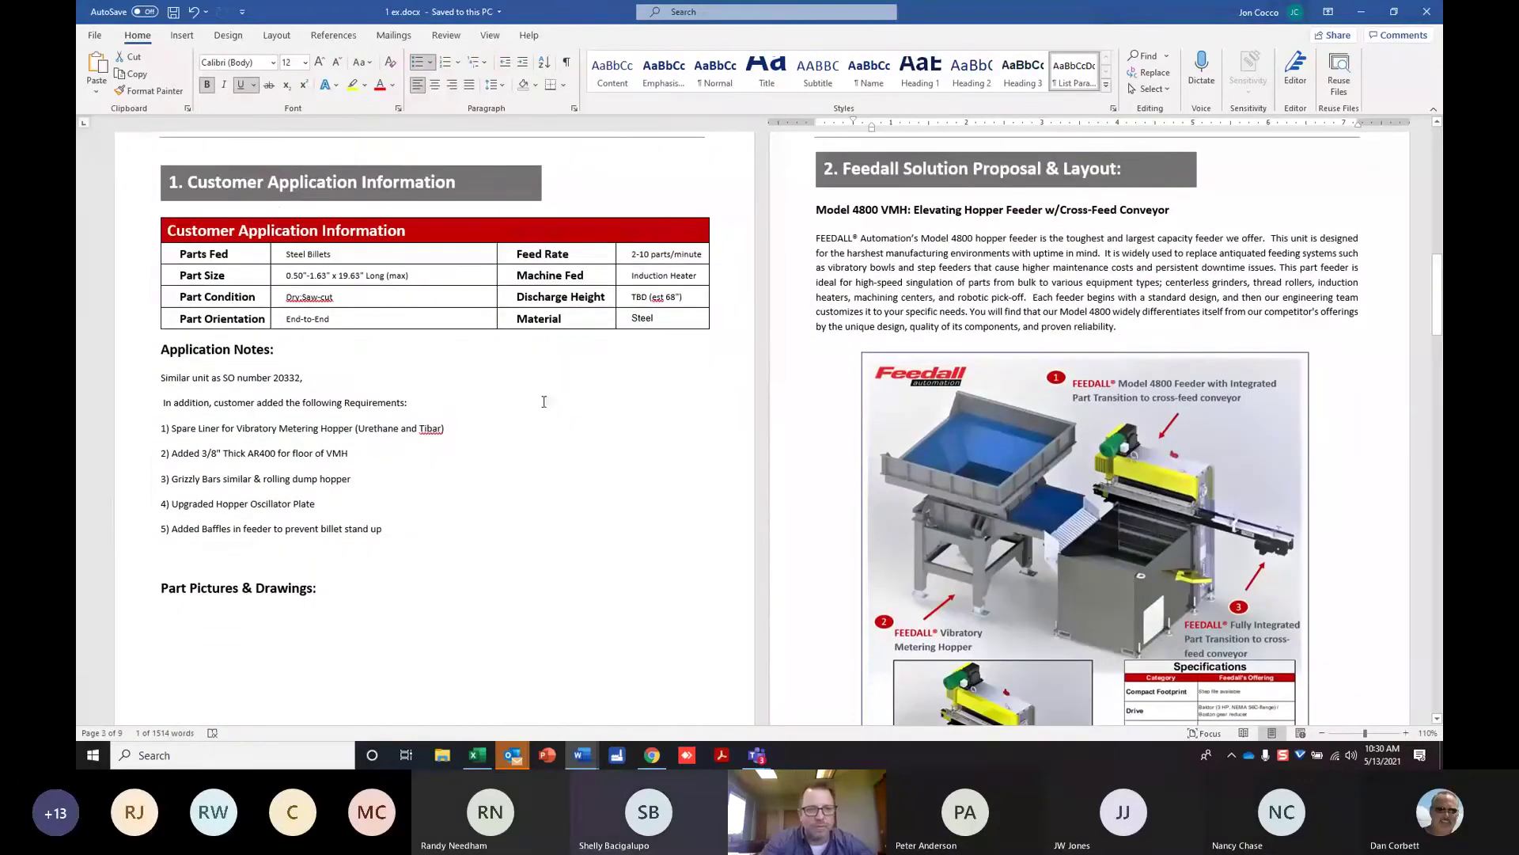
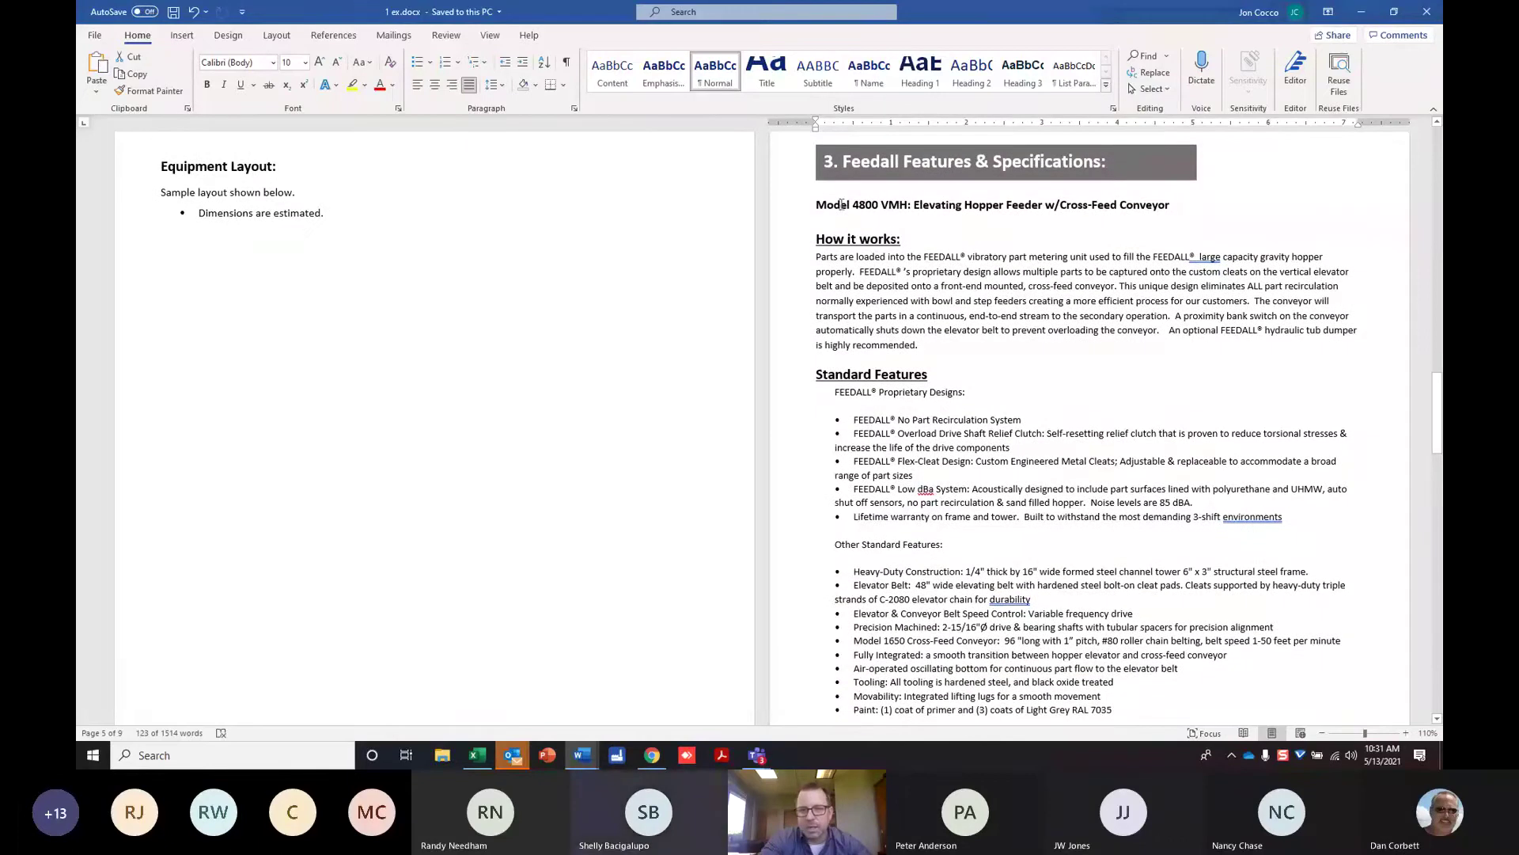
# Examine the Feedall Features & Specifications section, highlighting the Model 4800 VMH text and the Heavy-Duty Construction line.
pyautogui.moveTo(816, 204)
pyautogui.mouseDown()
pyautogui.moveTo(937, 272)
pyautogui.moveTo(934, 384)
pyautogui.moveTo(1053, 468)
pyautogui.moveTo(1052, 602)
pyautogui.moveTo(1143, 633)
pyautogui.moveTo(1160, 696)
pyautogui.moveTo(1181, 699)
pyautogui.mouseUp()
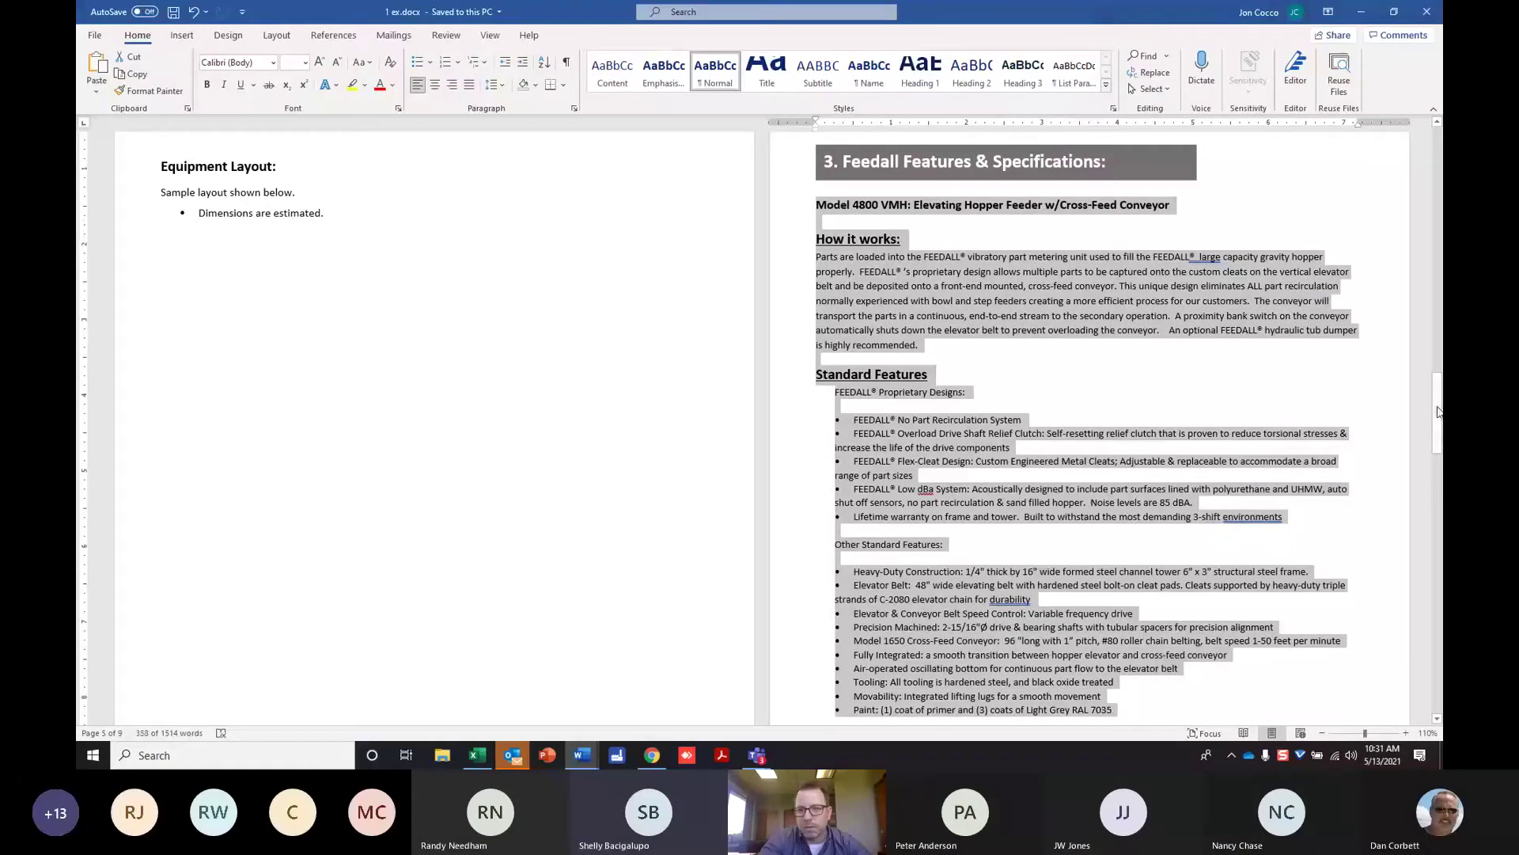
pyautogui.moveTo(1440, 402); pyautogui.dragTo(1441, 420)
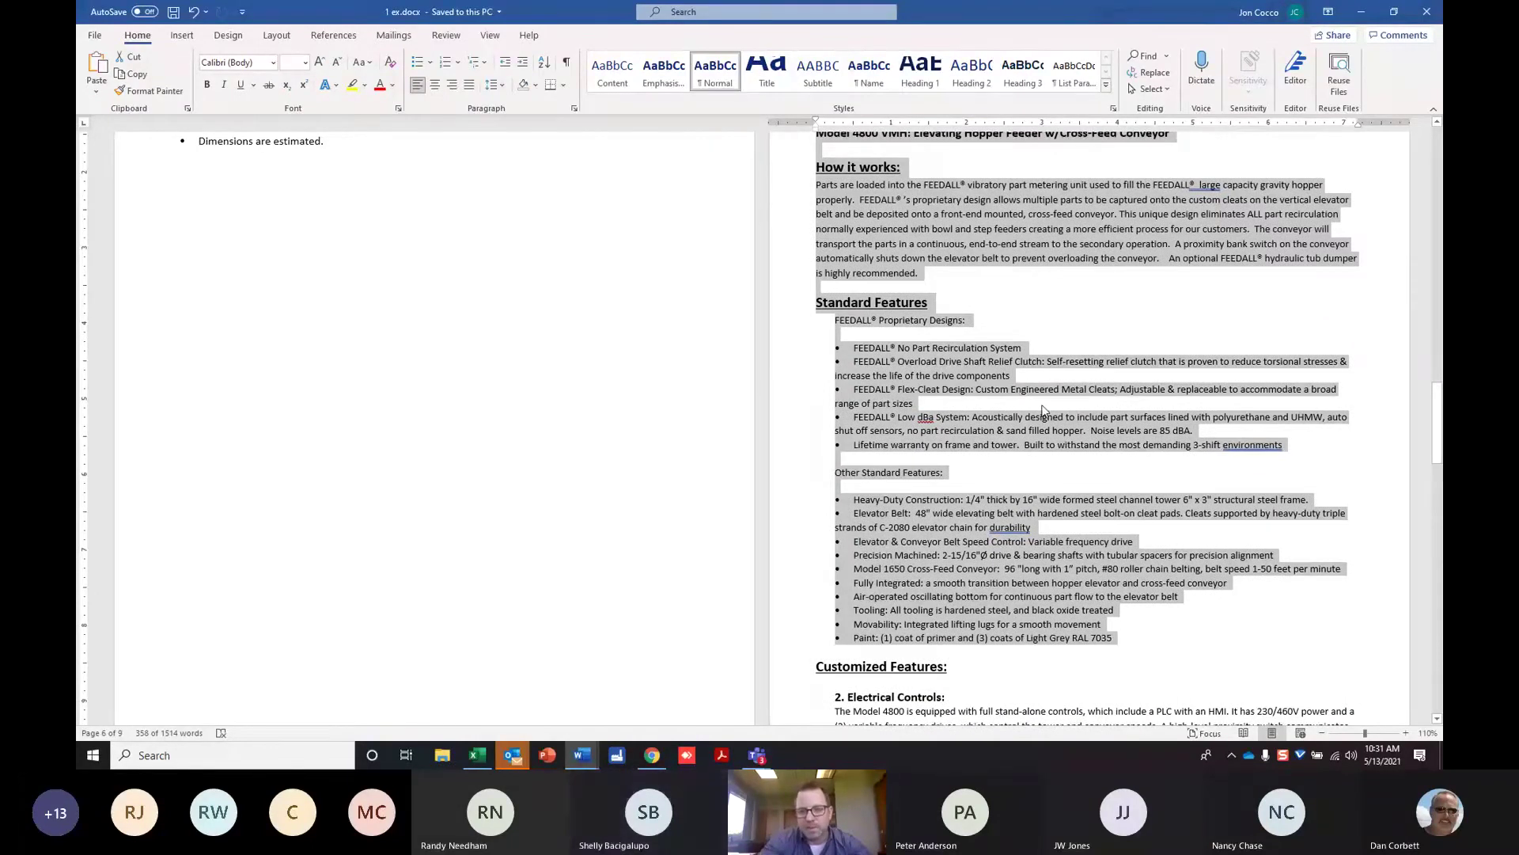
pyautogui.click(925, 307)
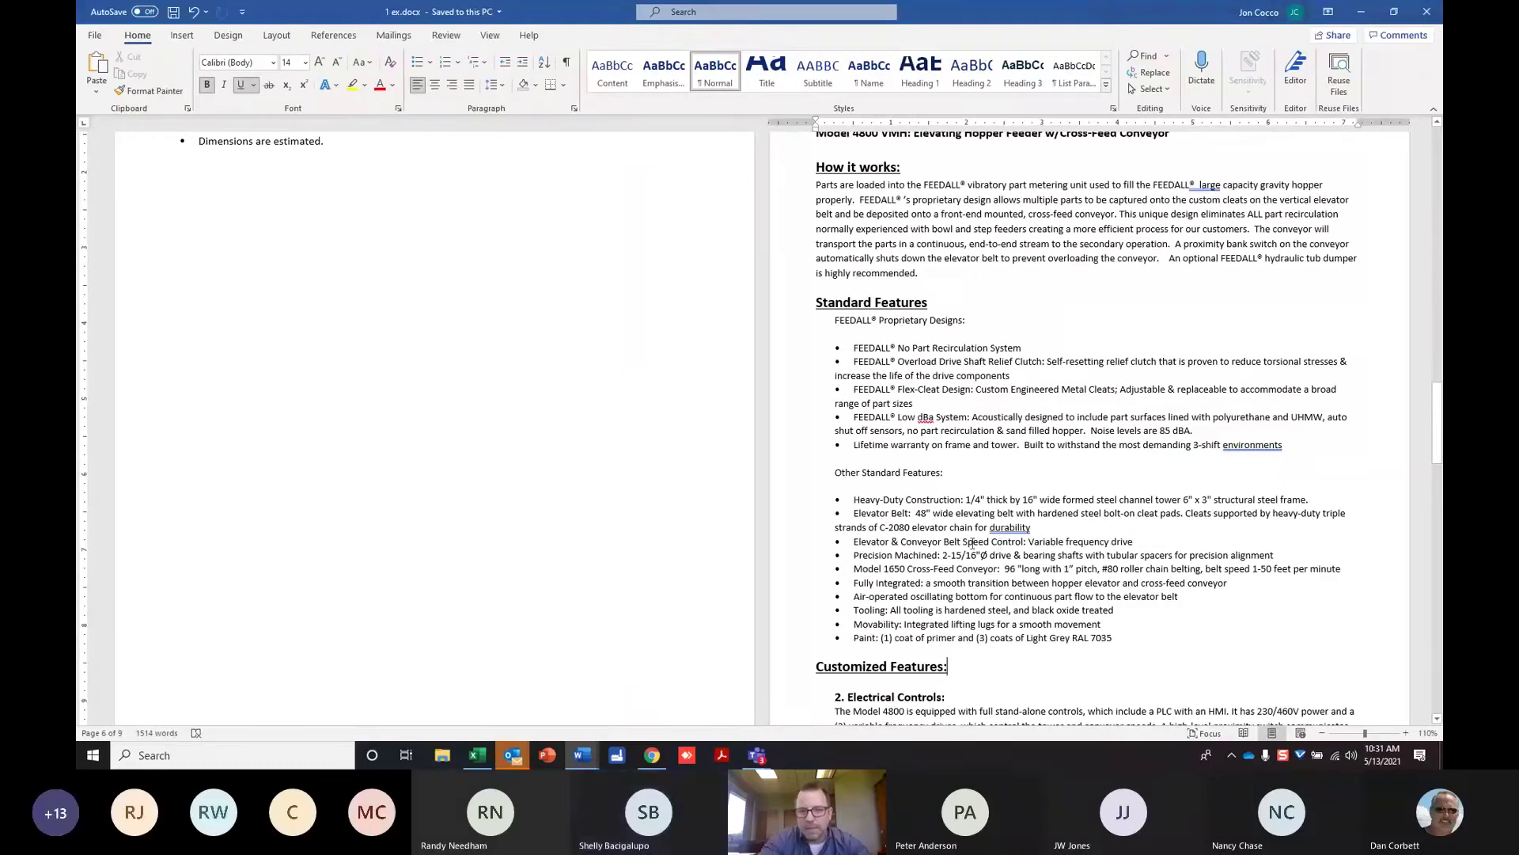
pyautogui.moveTo(854, 496); pyautogui.dragTo(1312, 500)
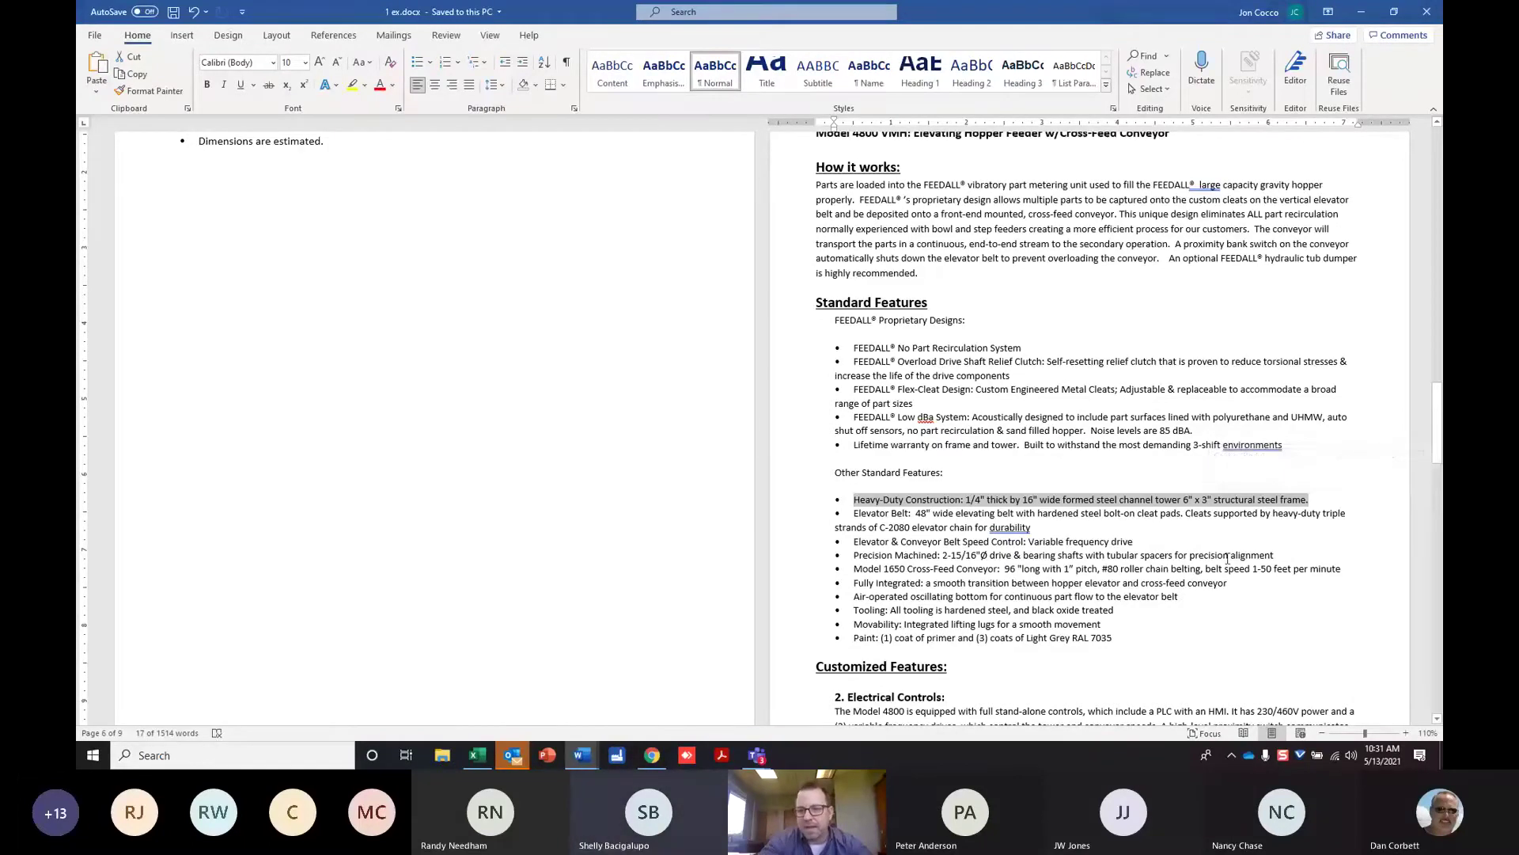
# Review the Pricing, Terms and Conditions section and highlight the total price in the product table.
pyautogui.moveTo(1440, 454); pyautogui.dragTo(1440, 466)
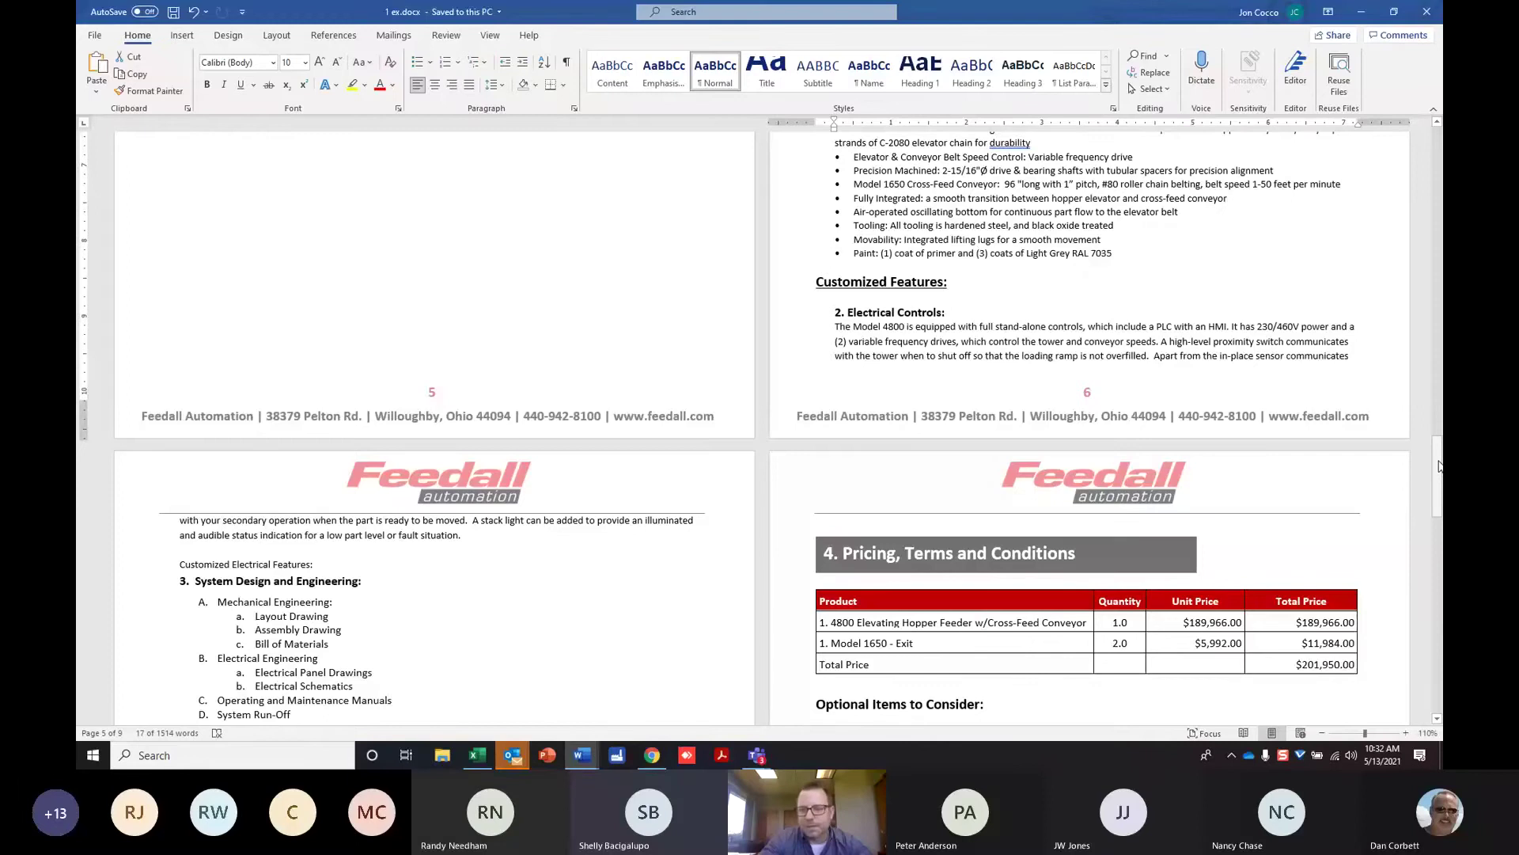
pyautogui.moveTo(1440, 465); pyautogui.dragTo(1442, 485)
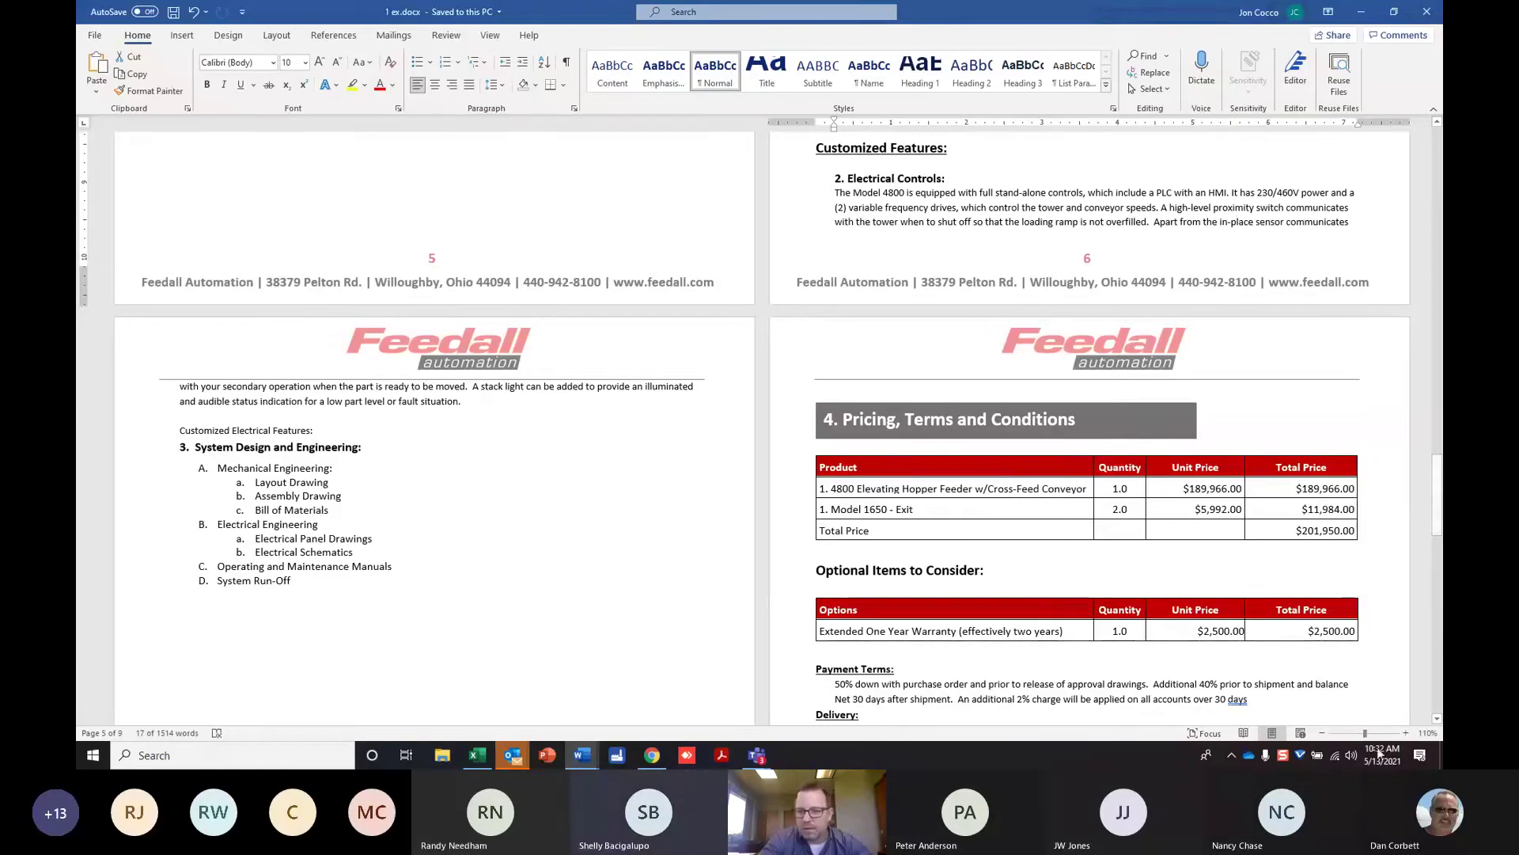
pyautogui.click(1405, 734)
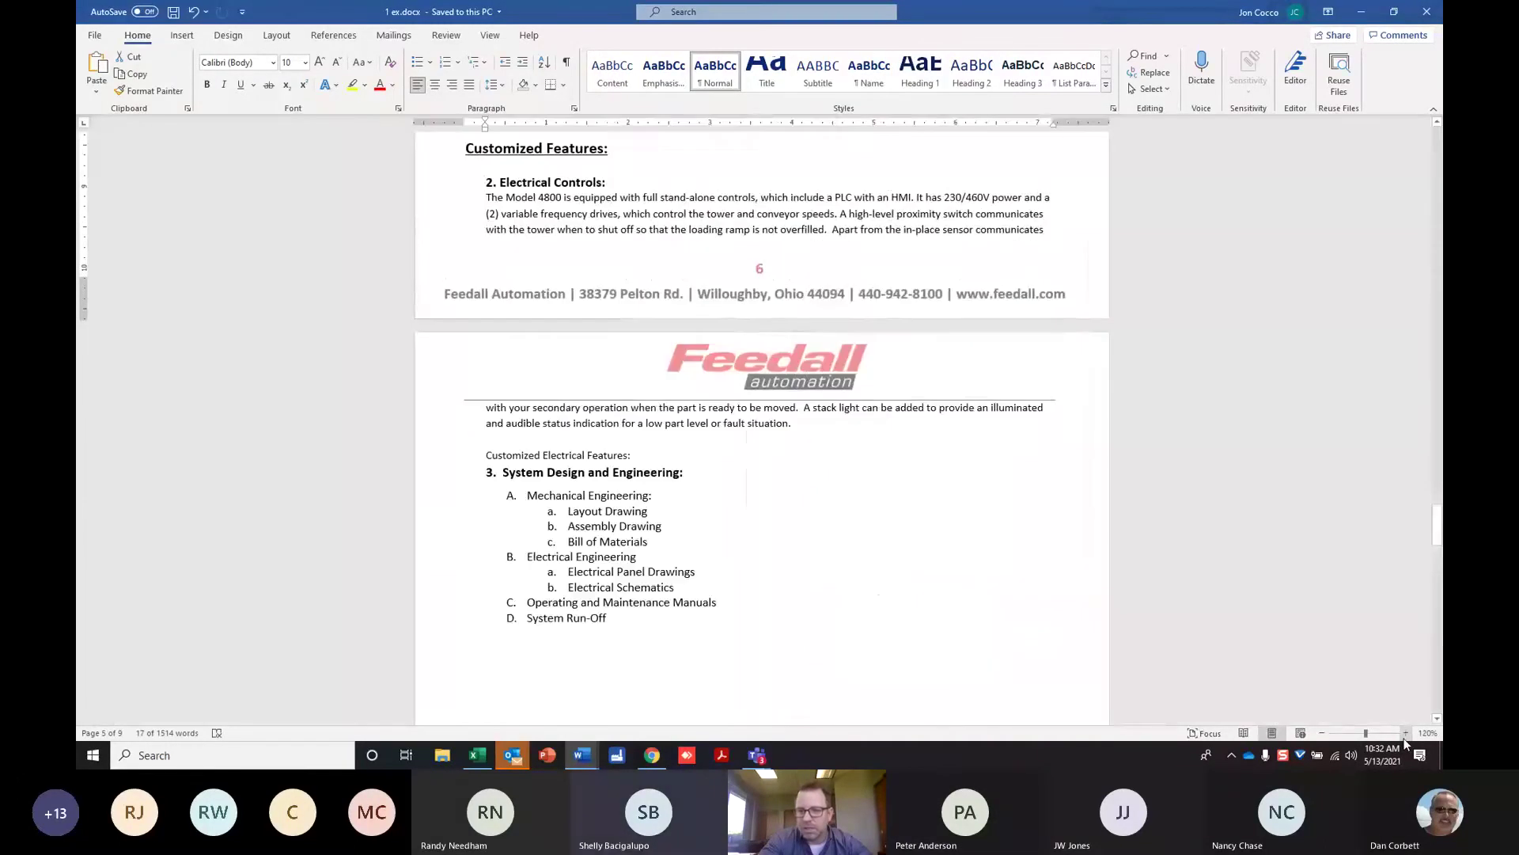
pyautogui.moveTo(1441, 516); pyautogui.dragTo(1440, 609)
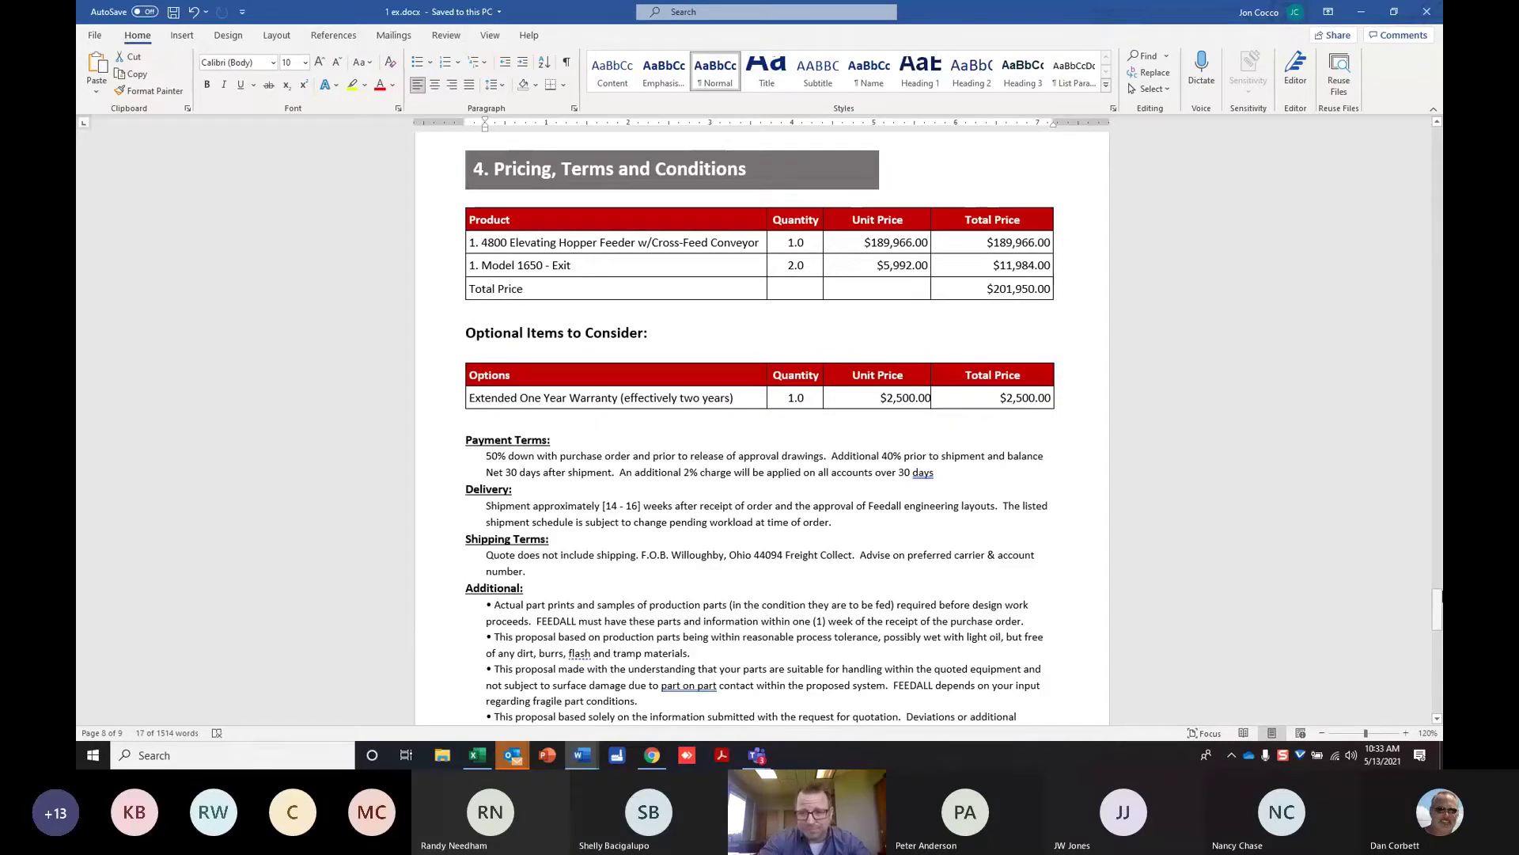
pyautogui.moveTo(1438, 613); pyautogui.dragTo(1439, 619)
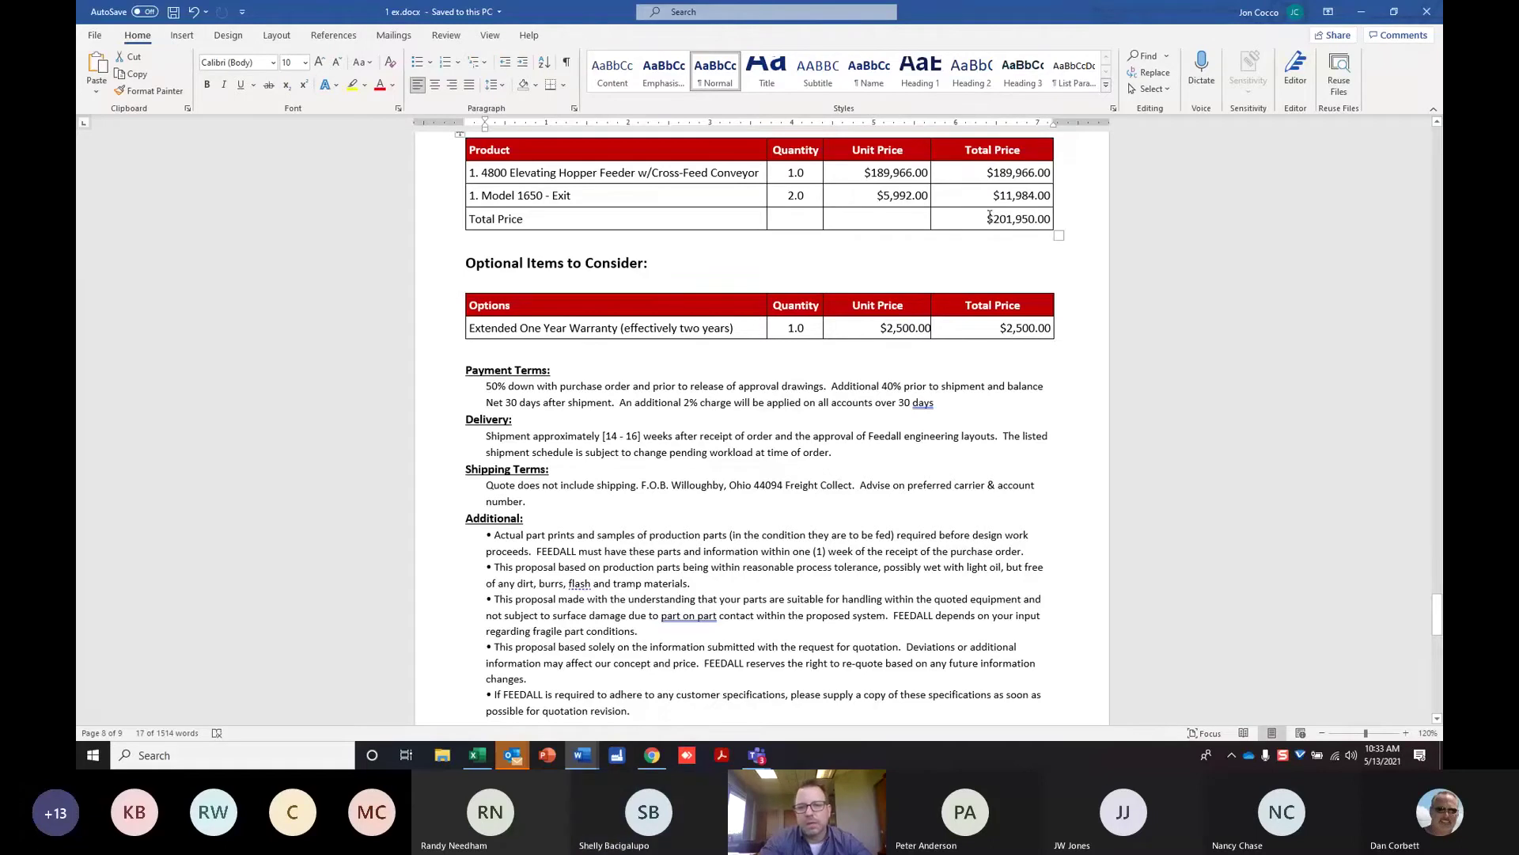
pyautogui.moveTo(989, 215); pyautogui.dragTo(1051, 220)
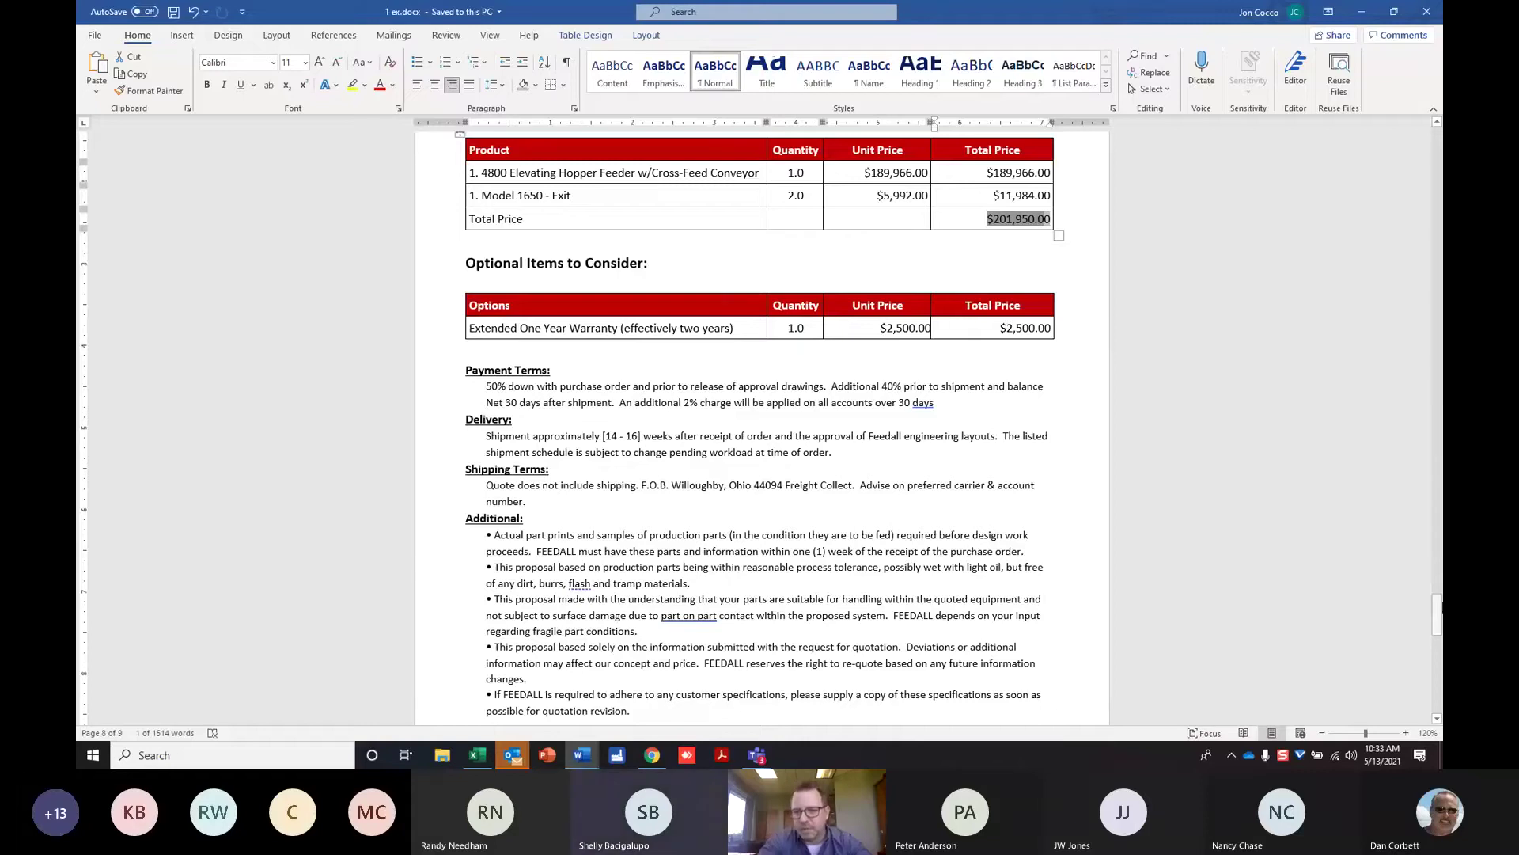
# Review the optional items and the payment and shipping terms, highlighting the [14 - 16] weeks range in the Delivery paragraph.
pyautogui.moveTo(1439, 610); pyautogui.dragTo(1439, 612)
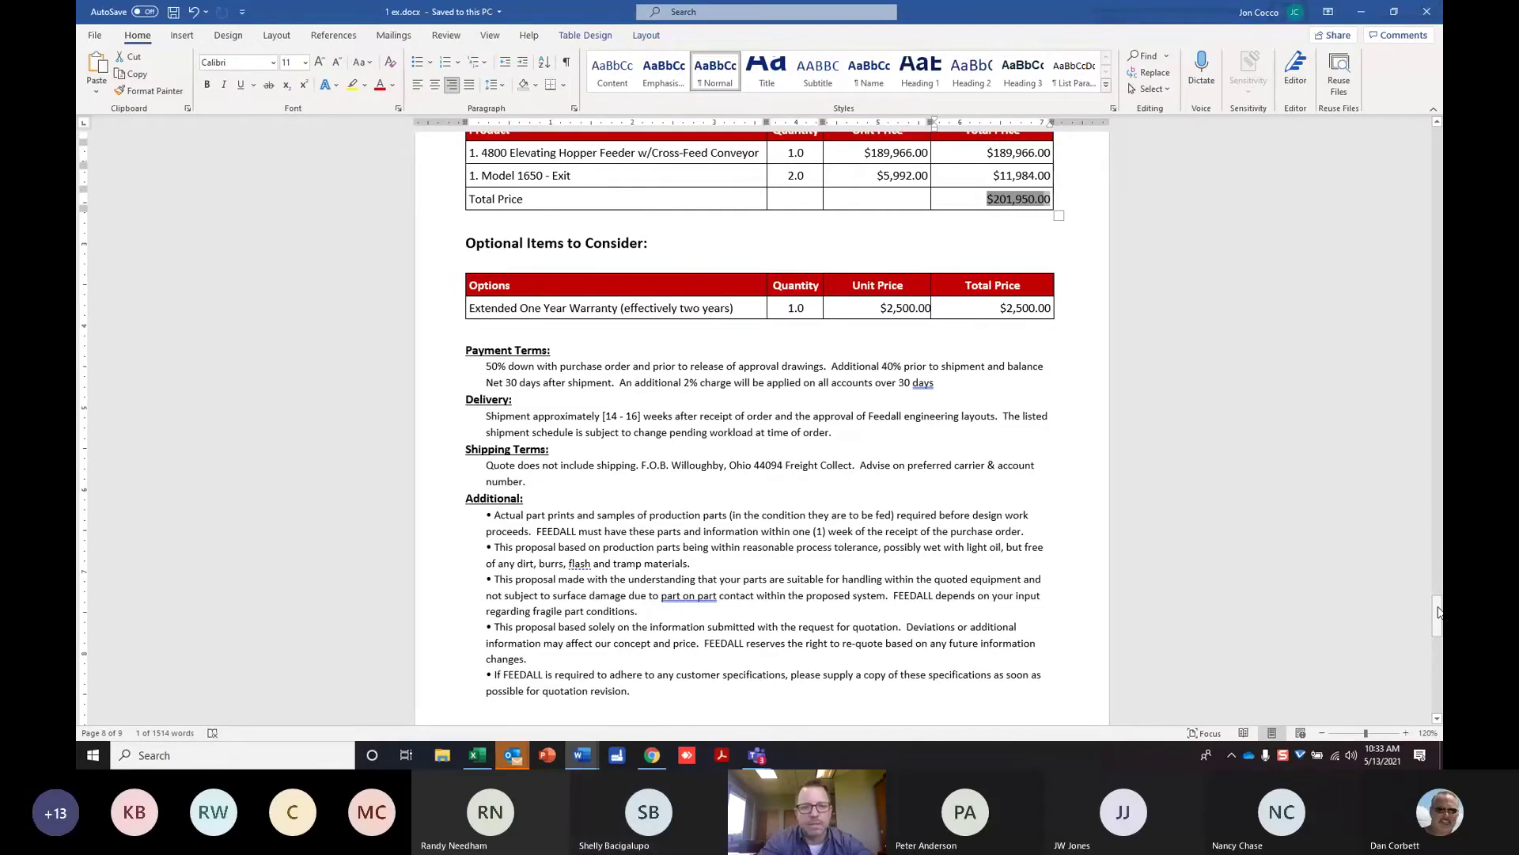
pyautogui.moveTo(1438, 612); pyautogui.dragTo(1438, 618)
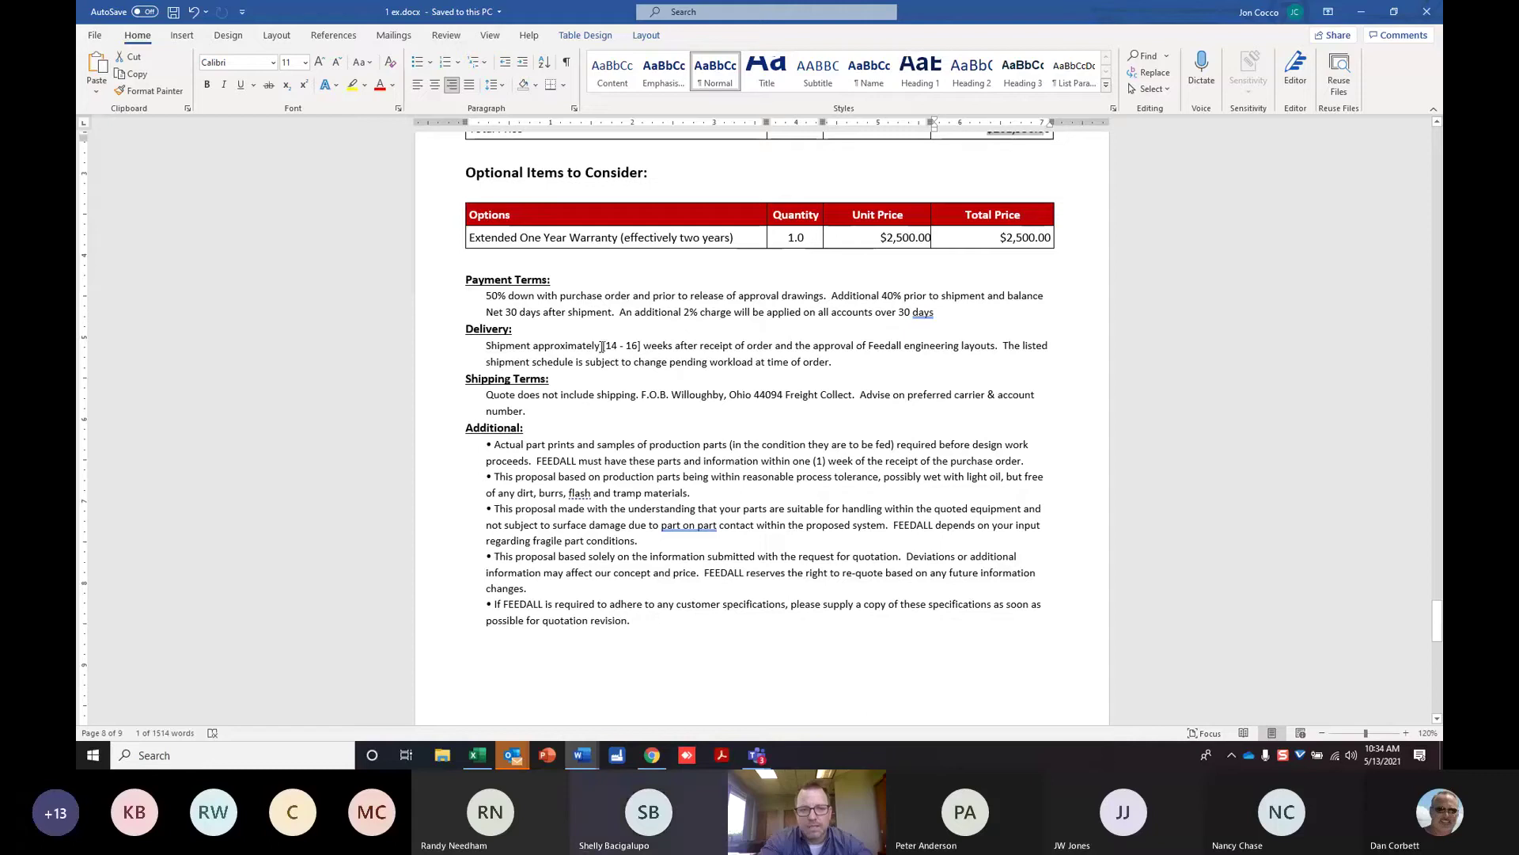
pyautogui.moveTo(533, 346); pyautogui.dragTo(645, 348)
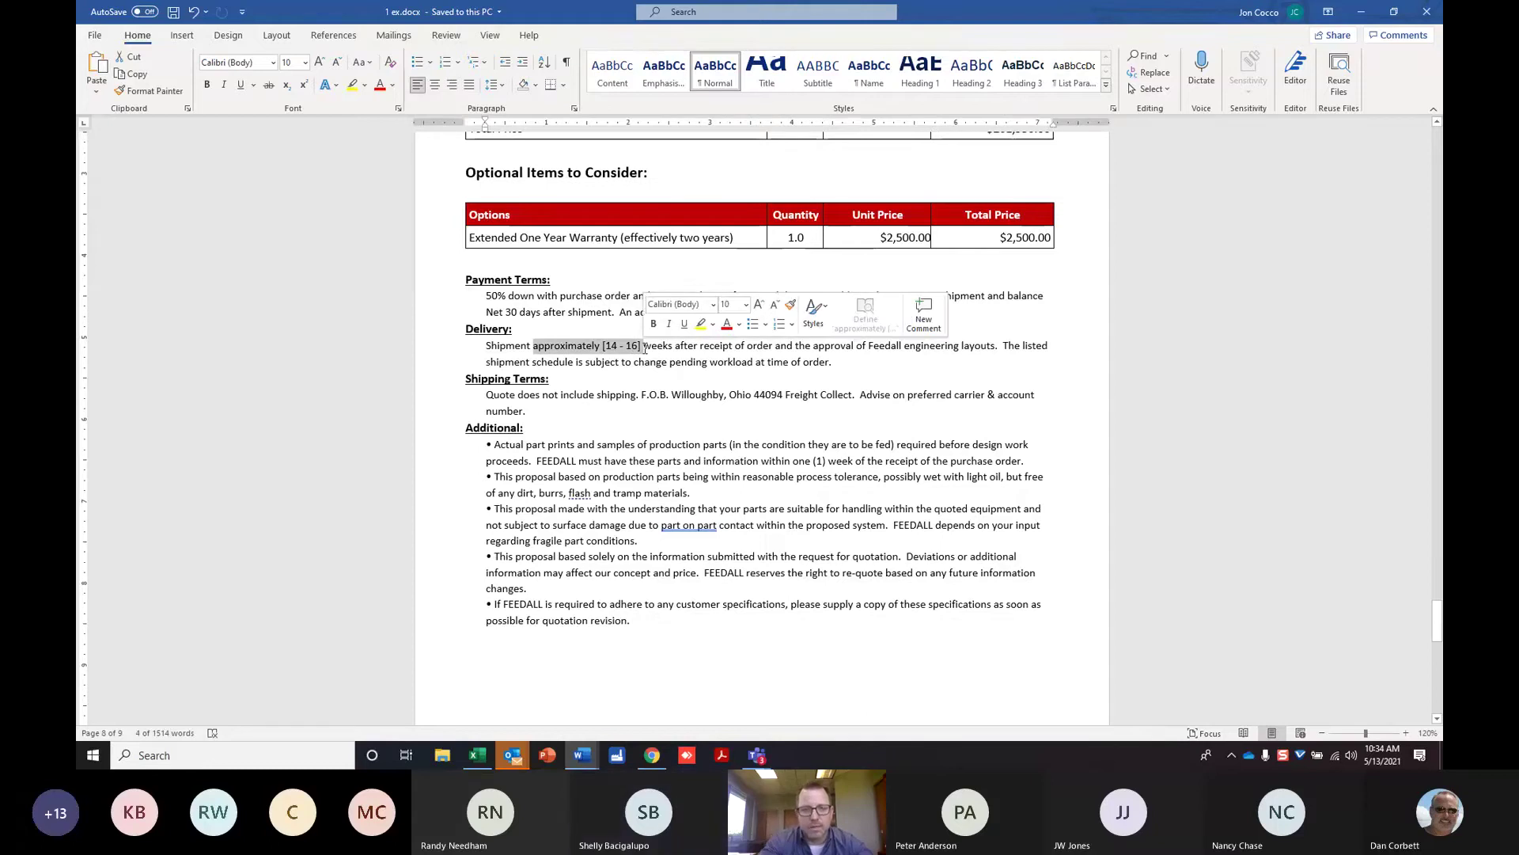
pyautogui.click(604, 346)
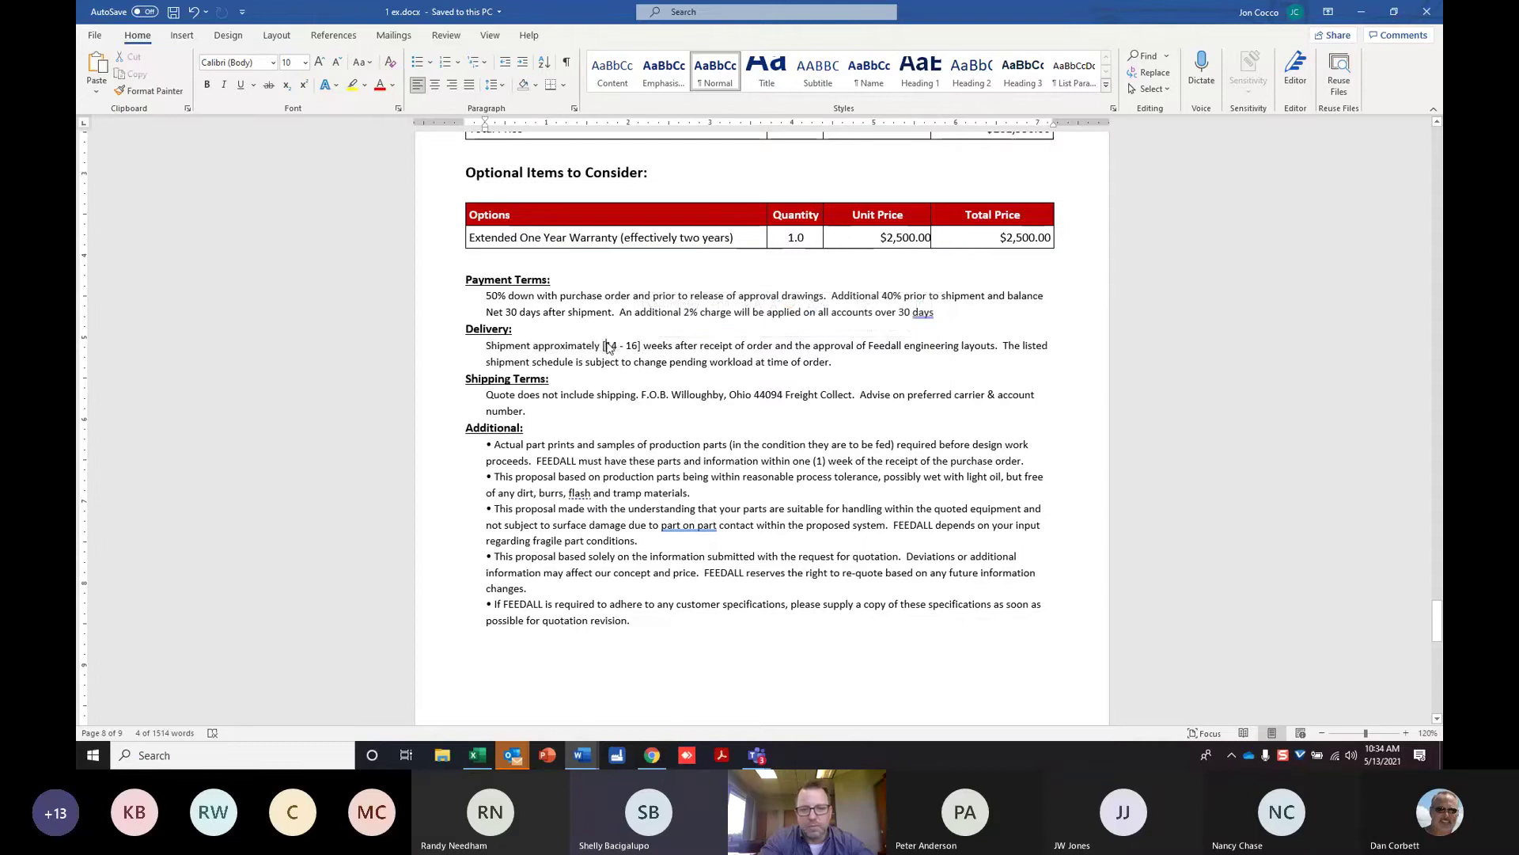
pyautogui.moveTo(604, 346); pyautogui.dragTo(645, 348)
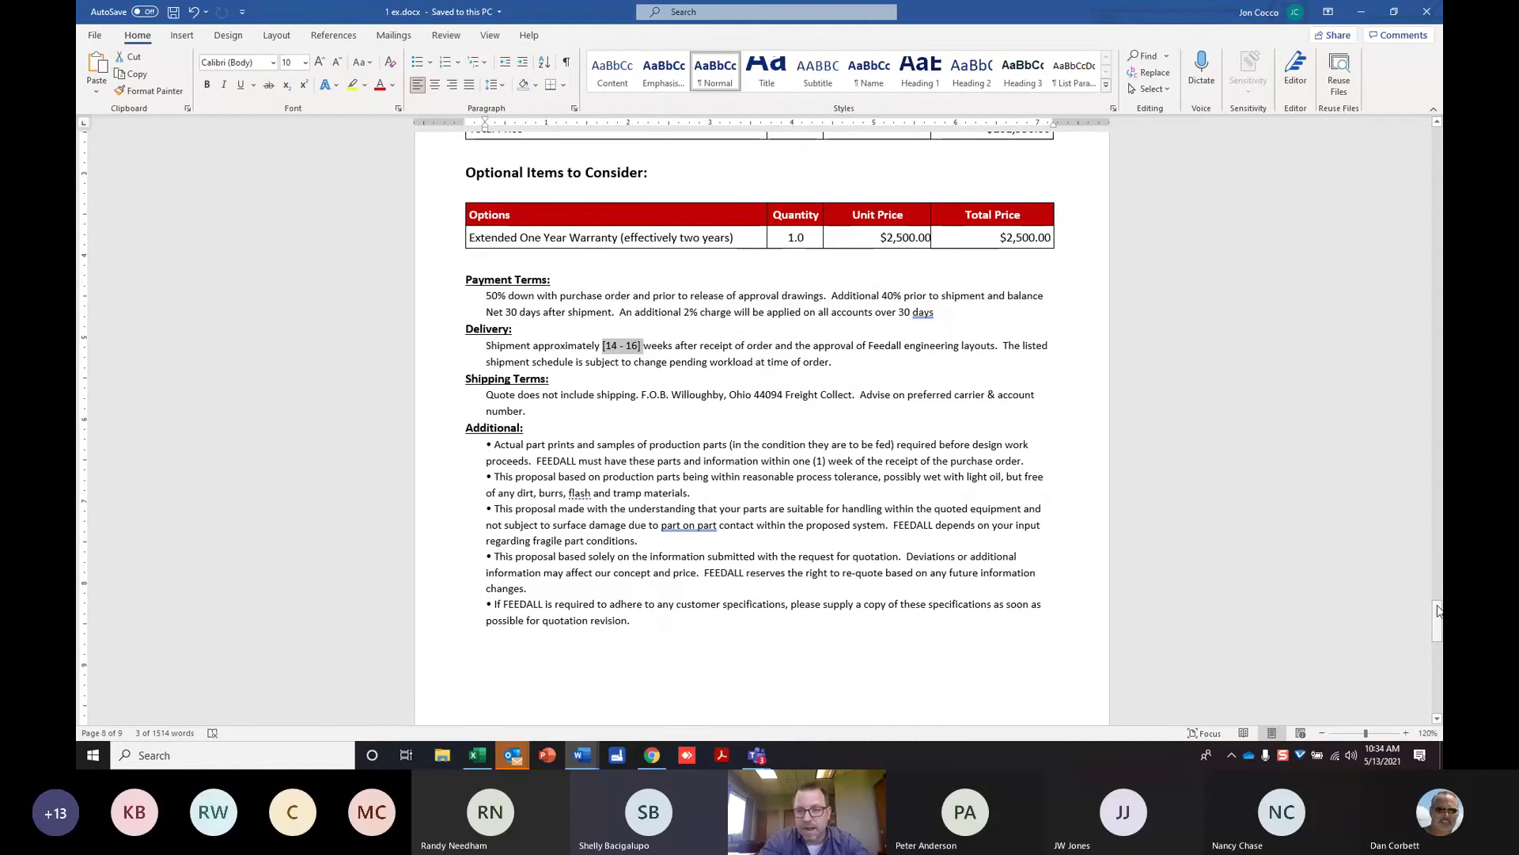
pyautogui.moveTo(1439, 609)
pyautogui.mouseDown()
pyautogui.moveTo(1439, 683)
pyautogui.moveTo(1438, 603)
pyautogui.mouseUp()
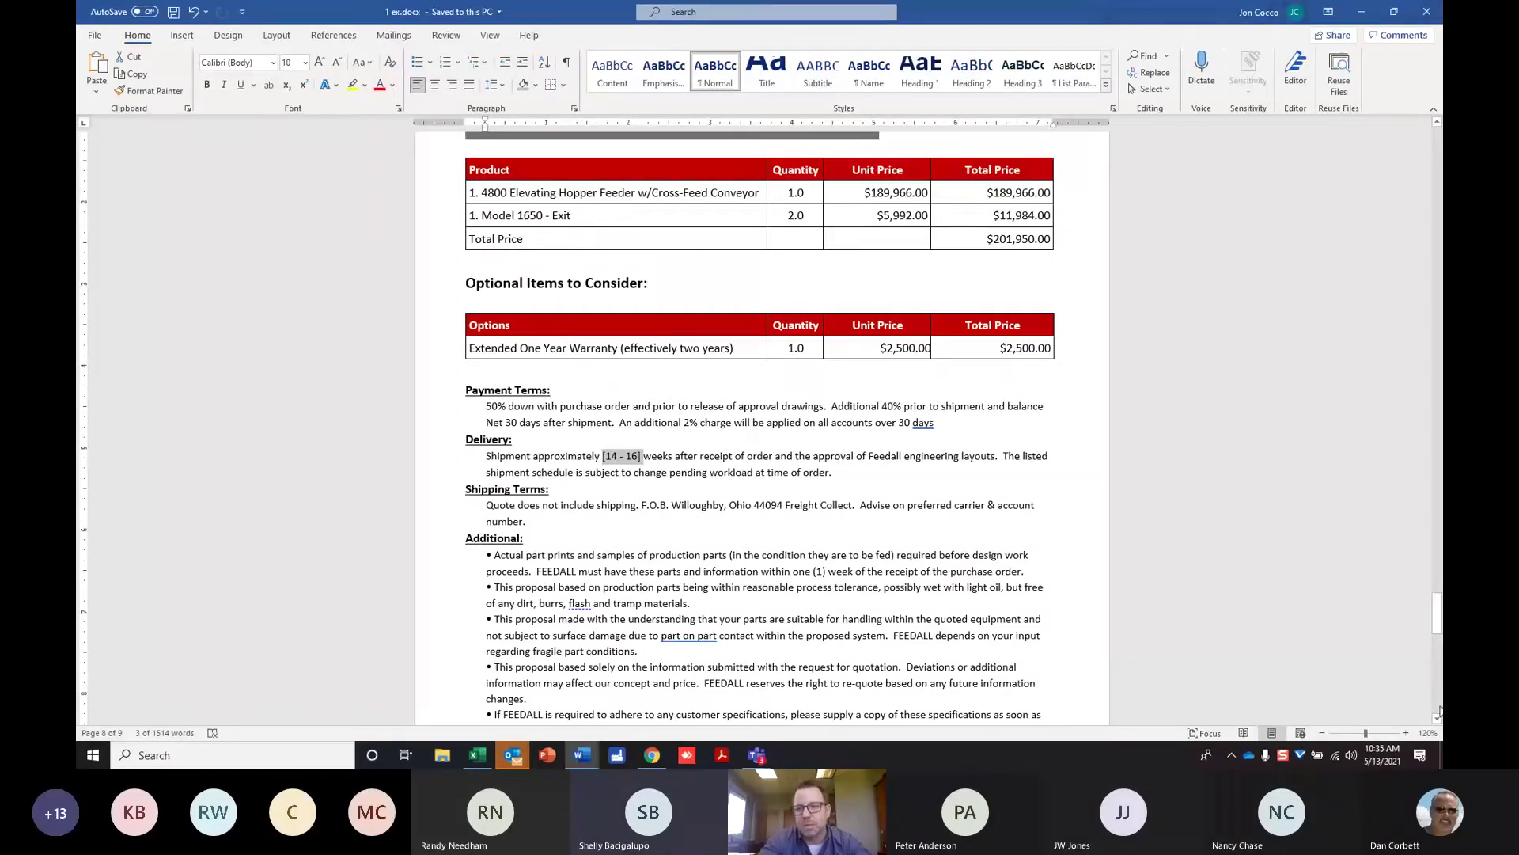
pyautogui.moveTo(1440, 633); pyautogui.dragTo(1440, 379)
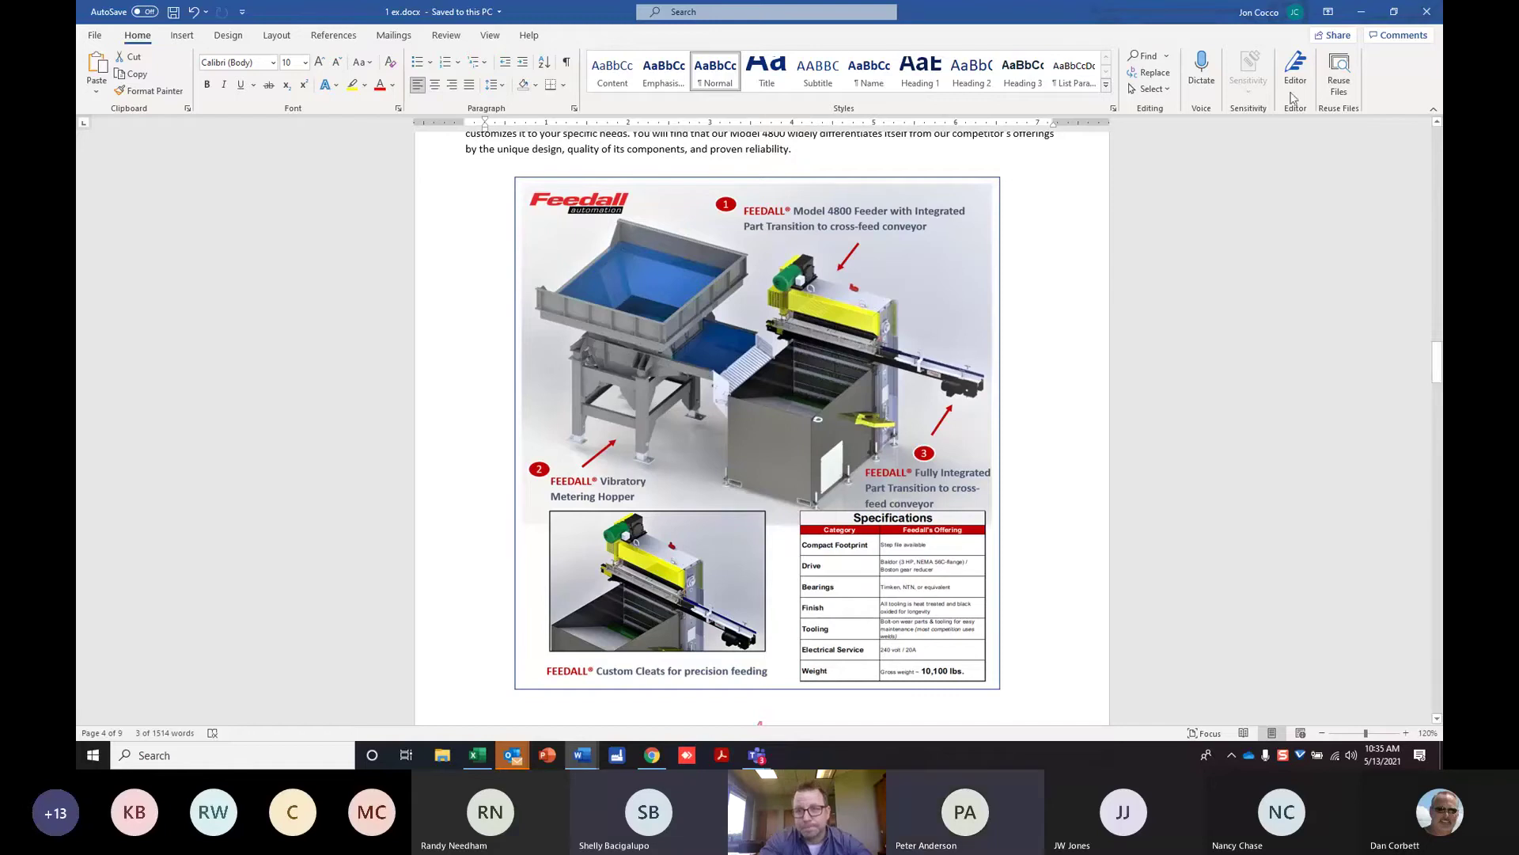
# Minimize the open Word documents and switch to the Microsoft Teams meeting window.
pyautogui.click(1362, 22)
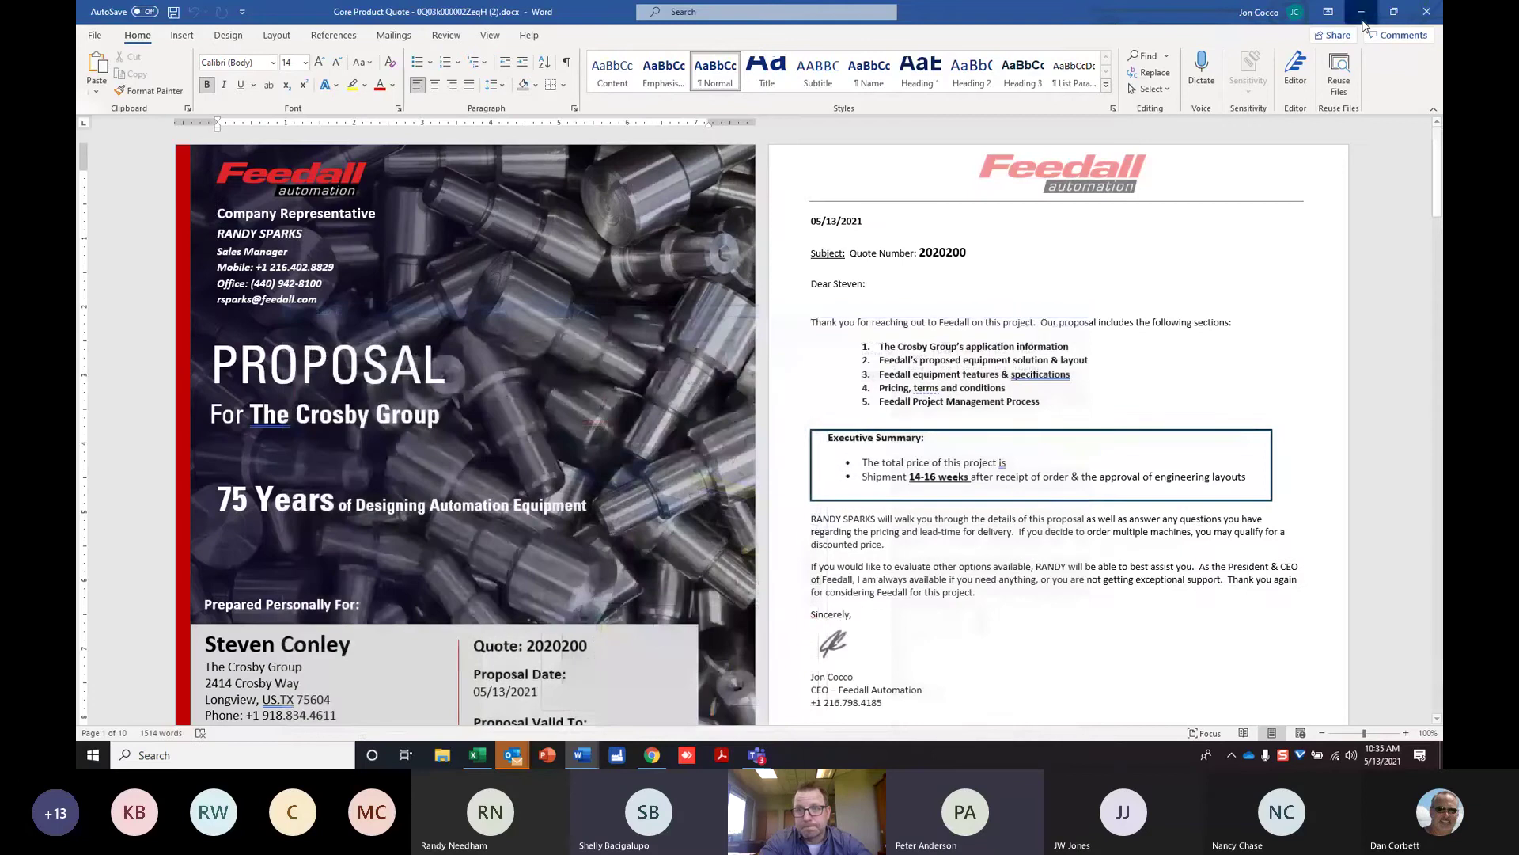
pyautogui.click(1362, 22)
pyautogui.click(1361, 14)
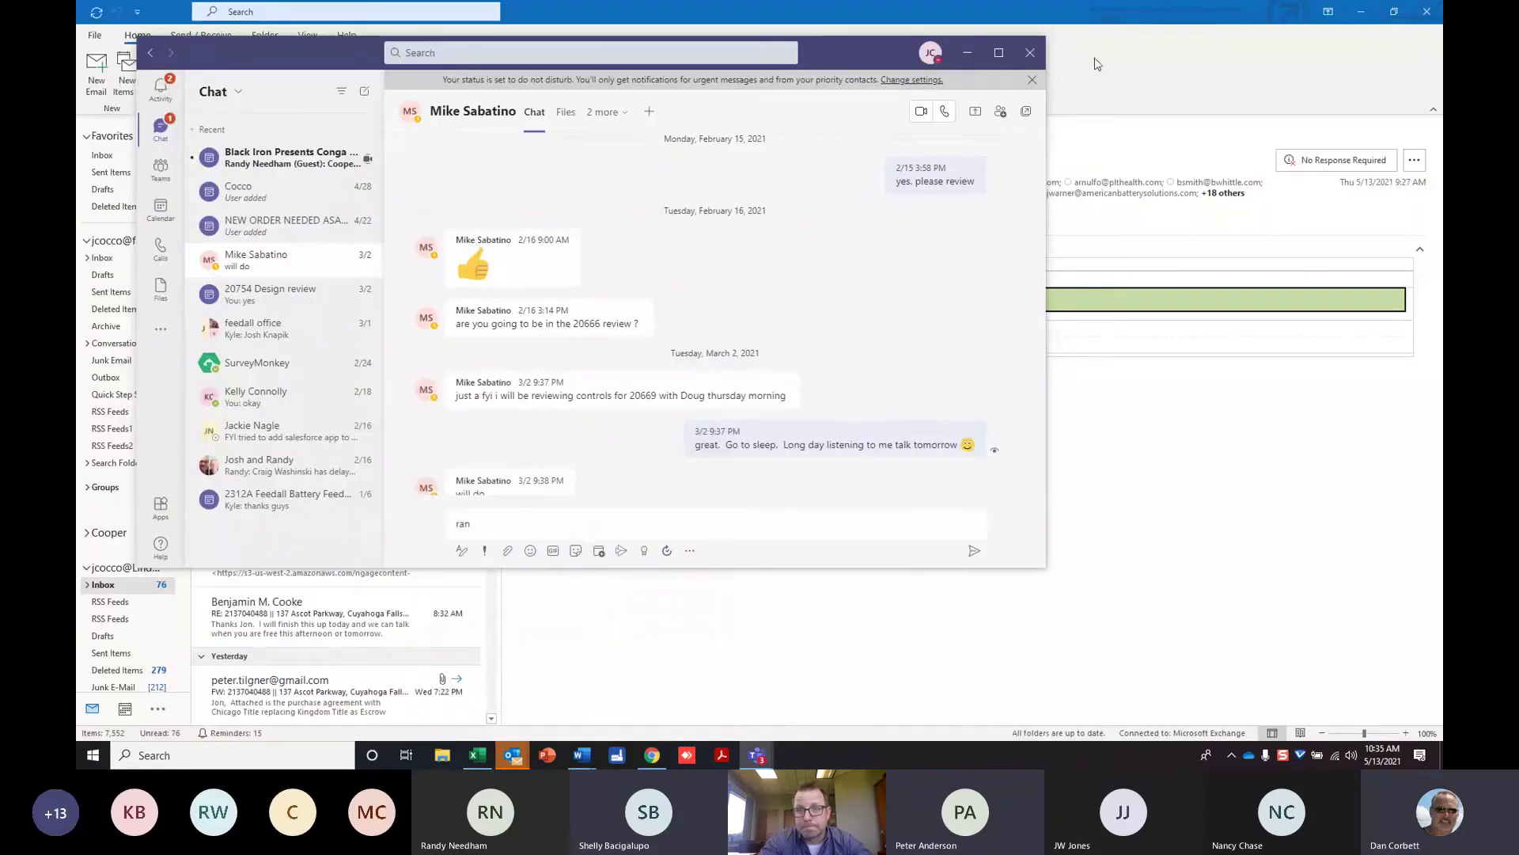
pyautogui.click(757, 755)
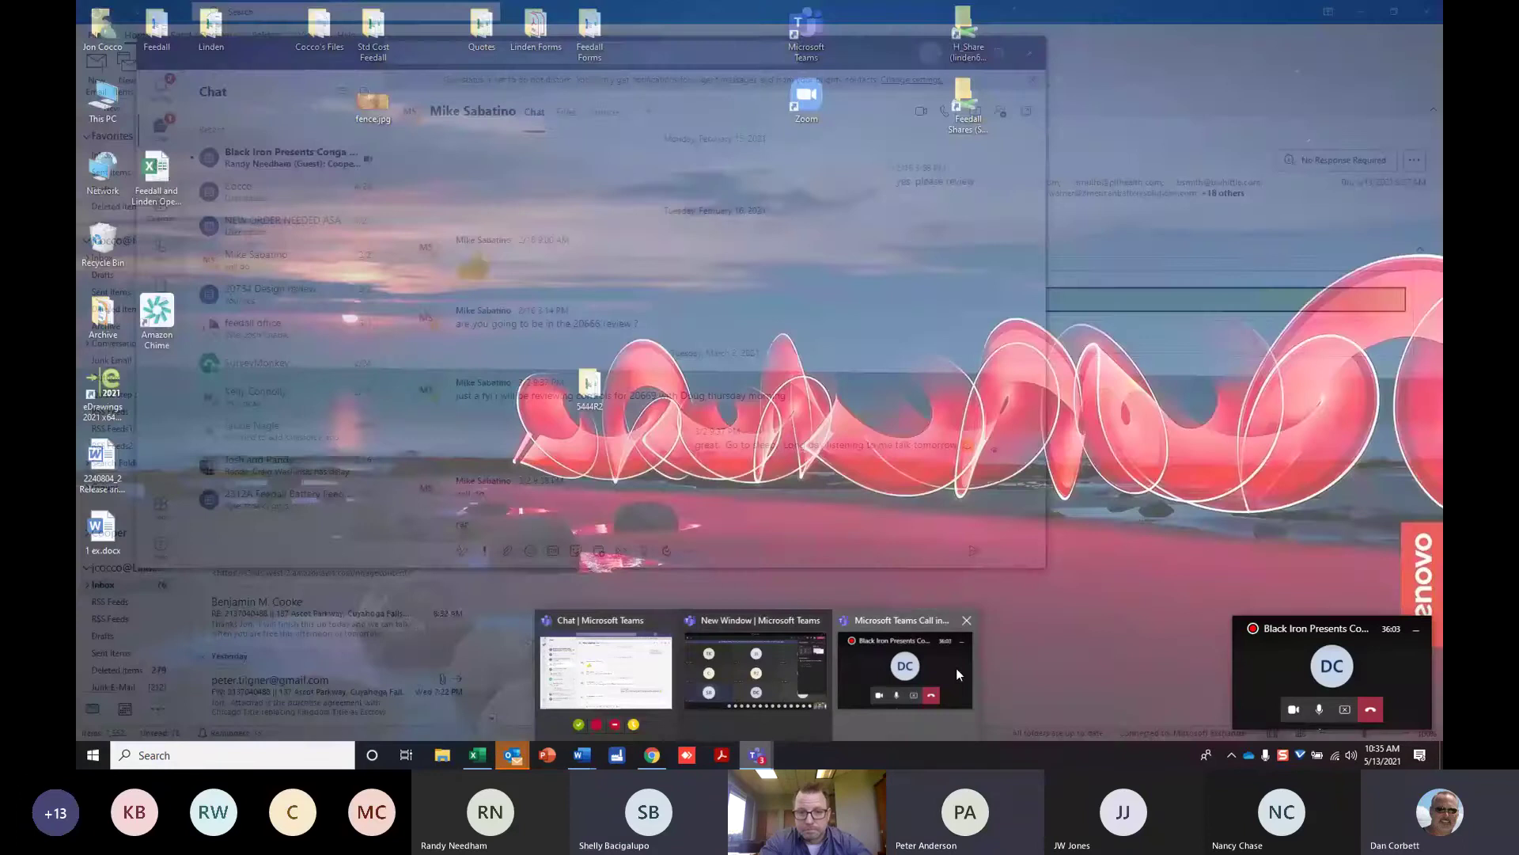
pyautogui.click(956, 668)
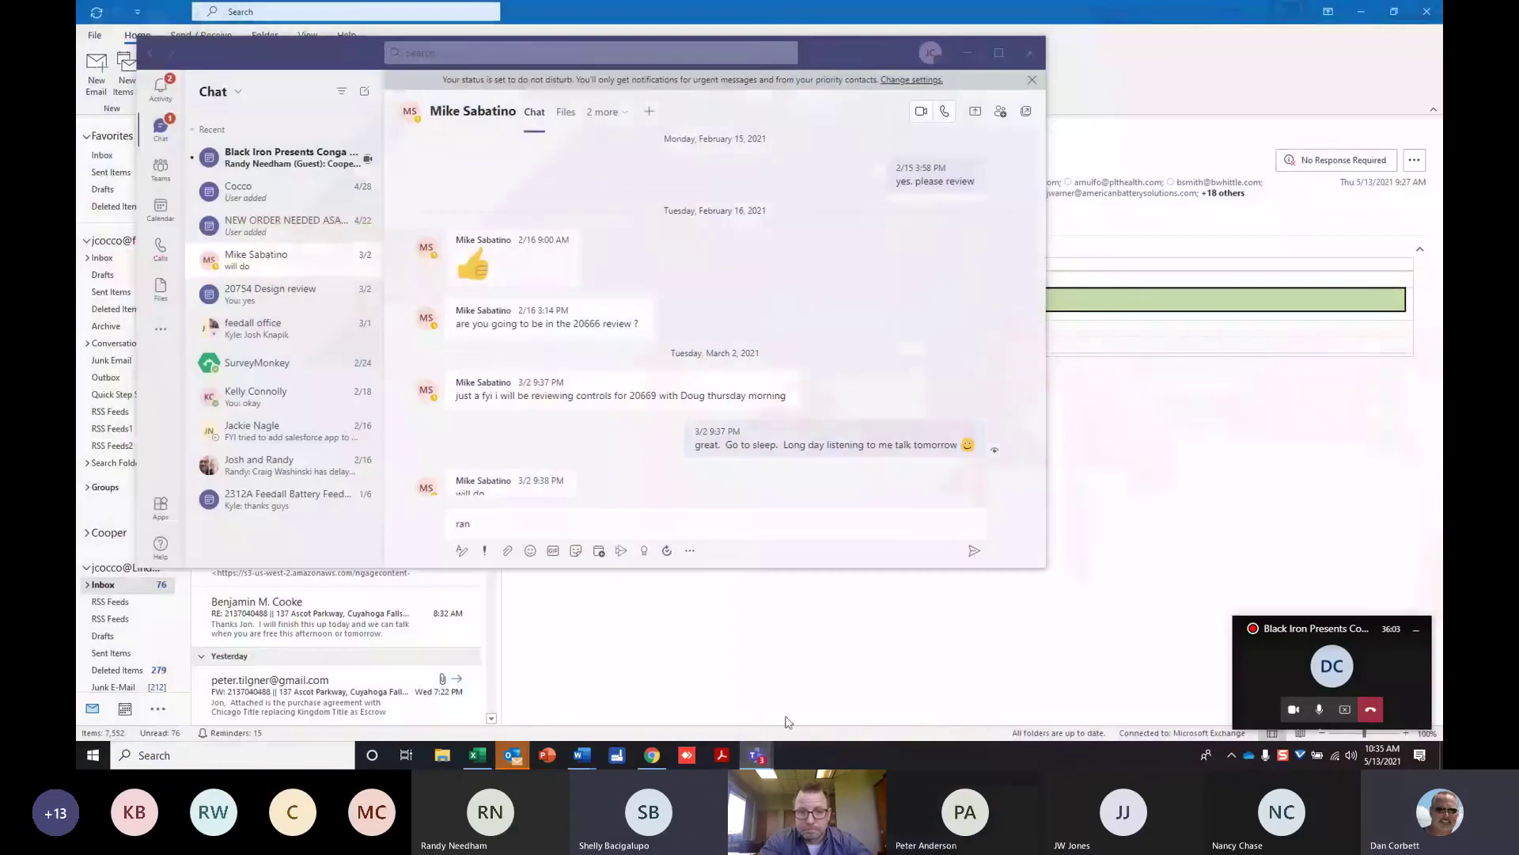
pyautogui.click(750, 758)
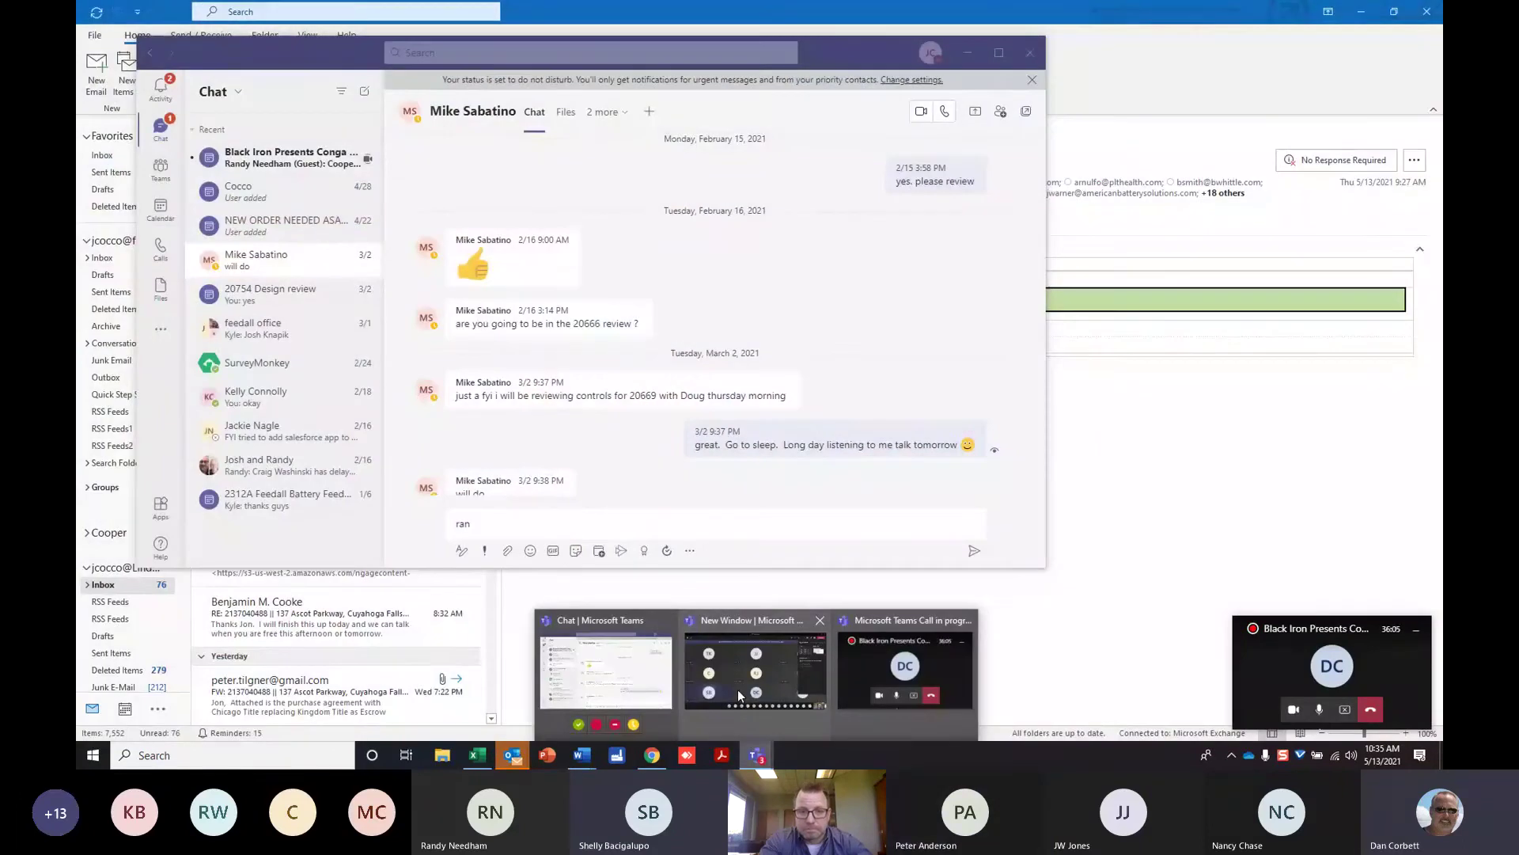
pyautogui.click(737, 690)
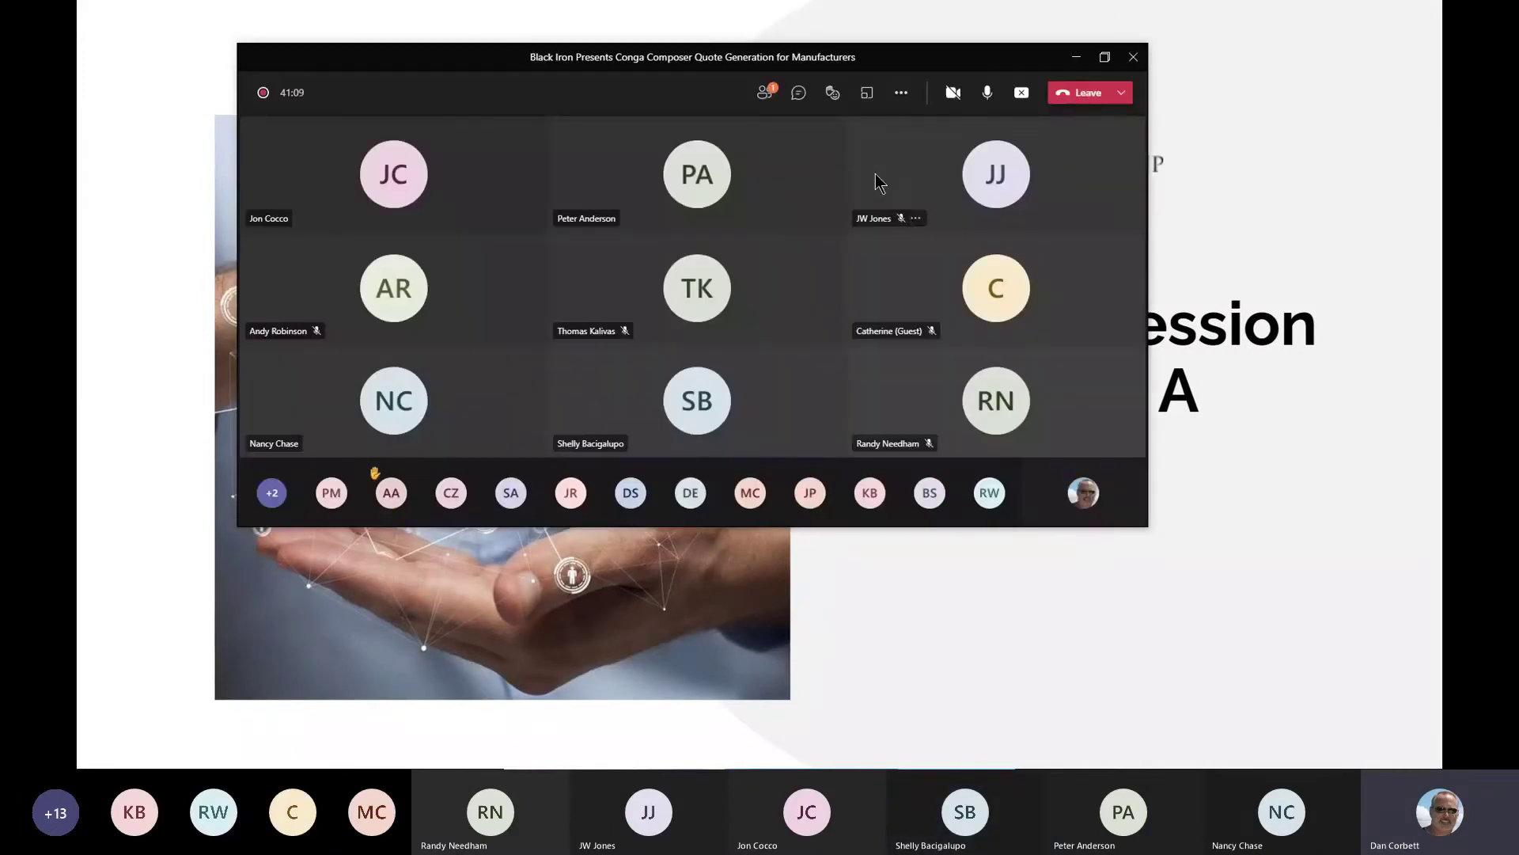
# Minimize the Teams meeting window covering the Open Session Q & A slide.
pyautogui.click(1084, 55)
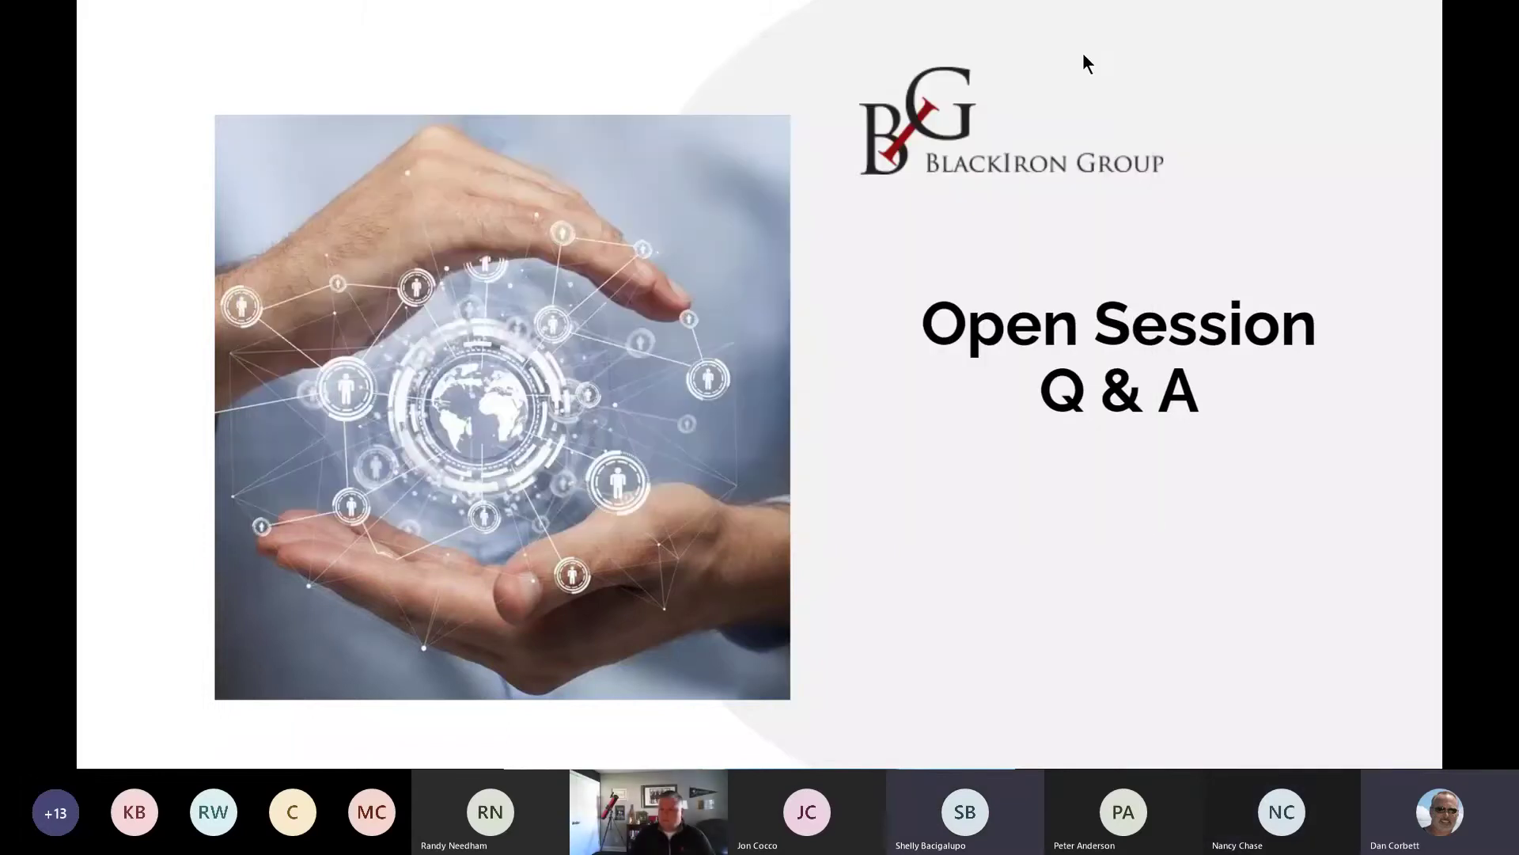